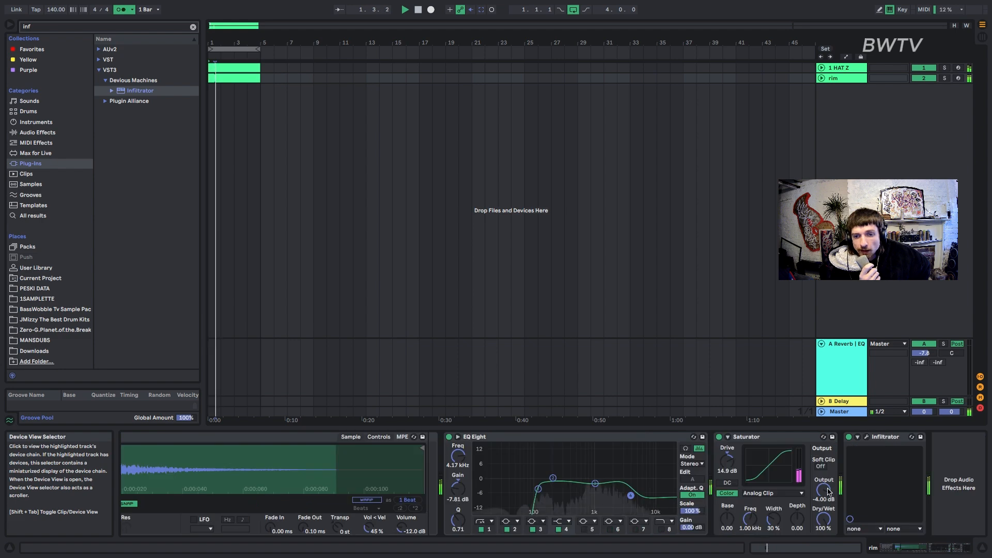
Shift the second SHORTPUNCH KICK clip slightly earlier in the first bar and play back the beat.
left_click(827, 548)
key("space")
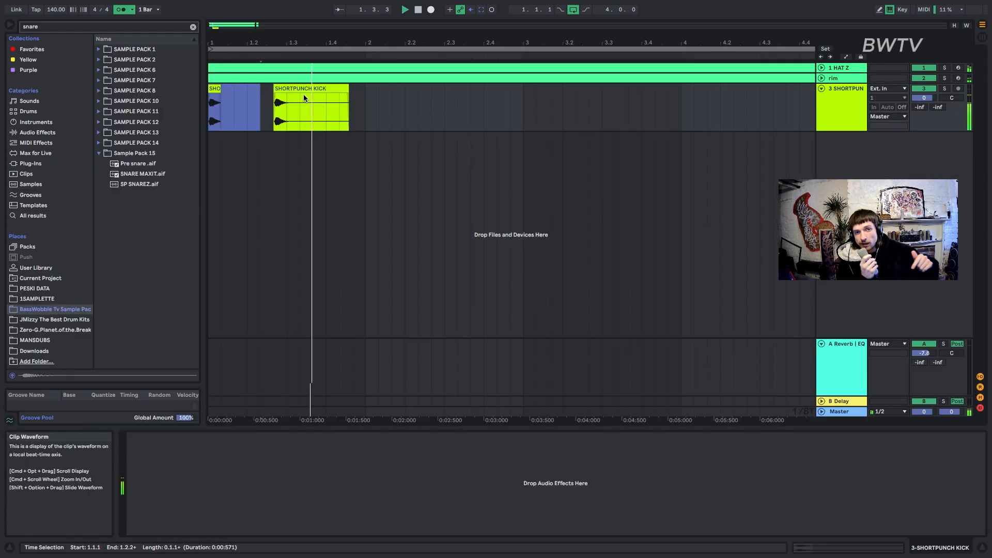
left_click_drag(301, 99, 292, 100)
key("space")
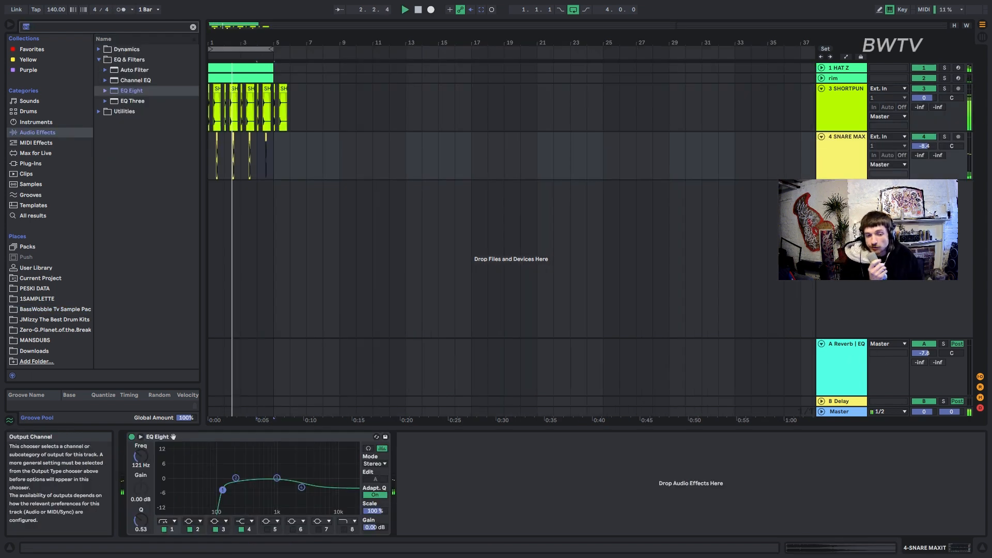
Send the SNARE MAXIT track to the reverb return at -9.4 dB and select the A Reverb return track.
left_click_drag(920, 156, 920, 116)
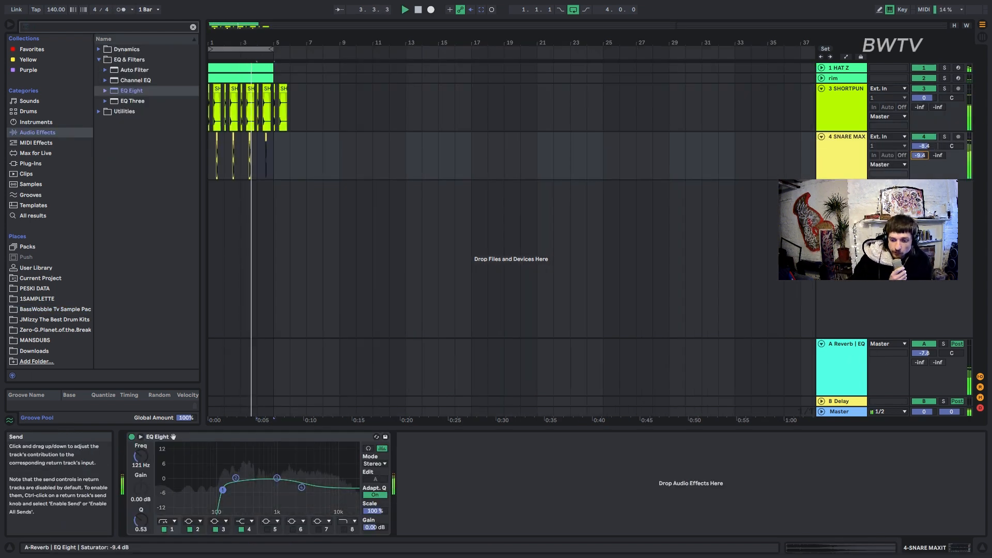
left_click(855, 344)
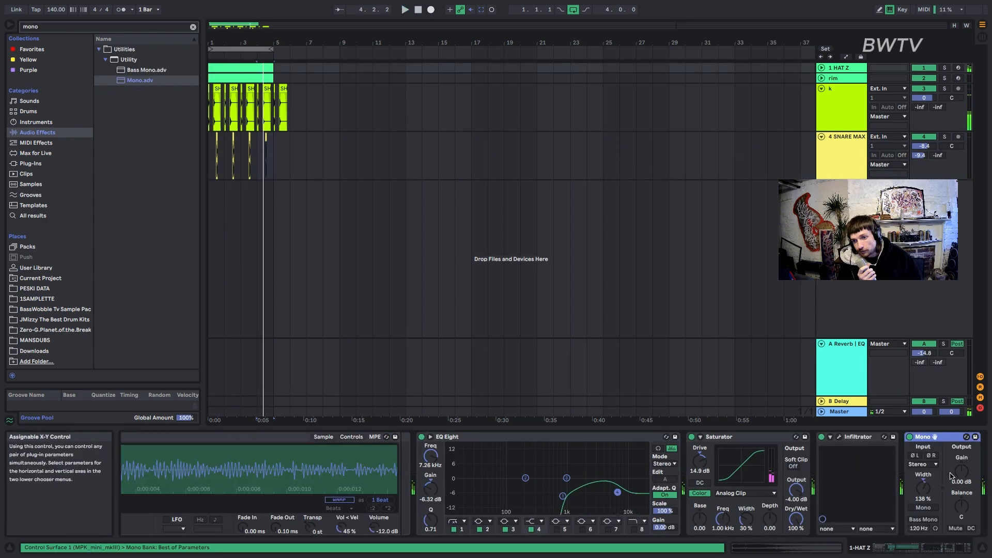
Set the stereo width of the HAT Z track's Mono utility to 209% and reset its gain to 0 dB.
left_click_drag(924, 487, 924, 514)
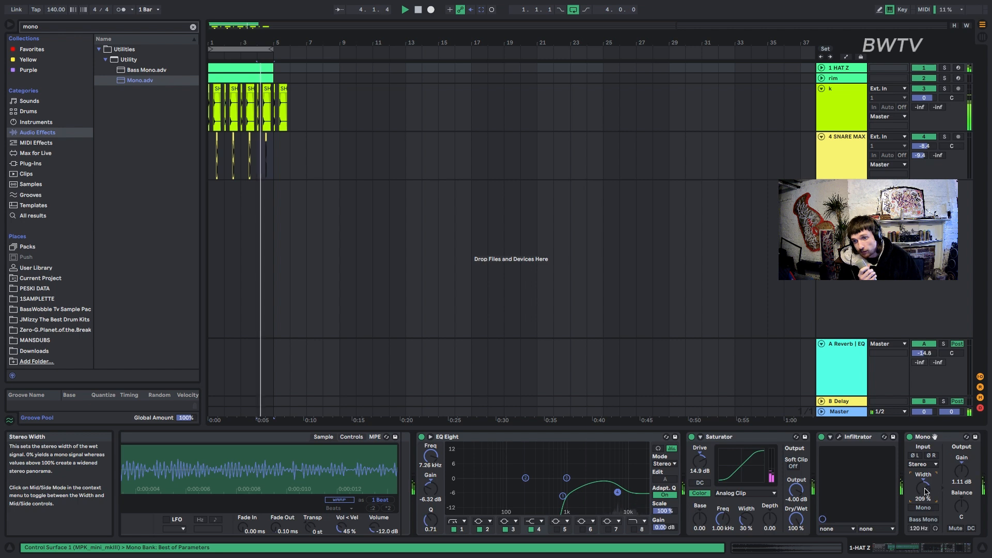
double_click(960, 476)
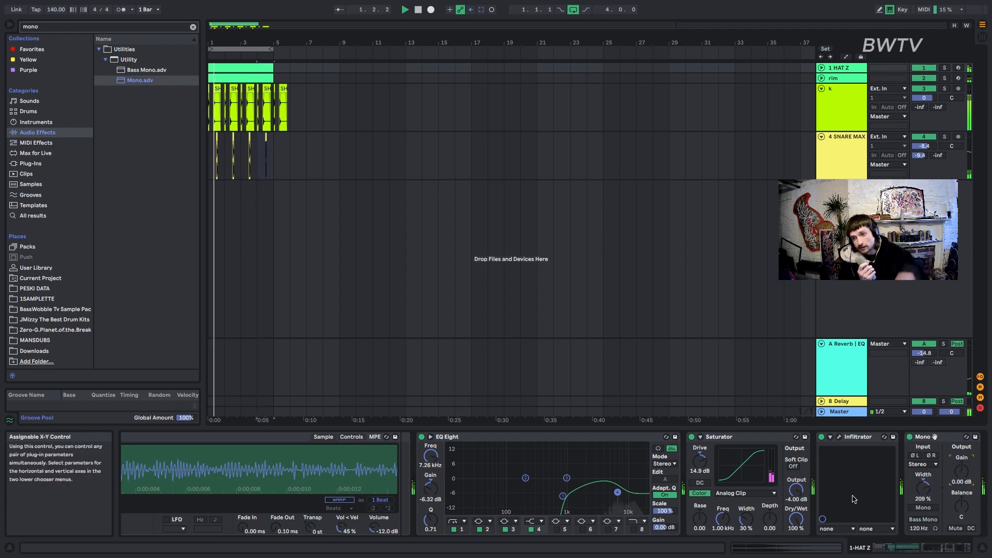
key("space")
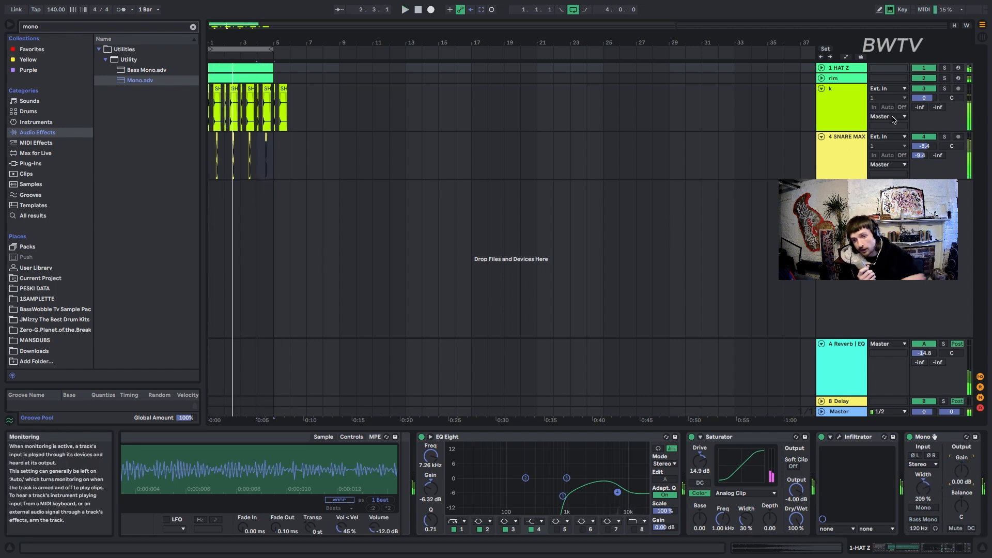
Select the snare and kick tracks together for grouping.
left_click(838, 146)
left_click(837, 118, "shift")
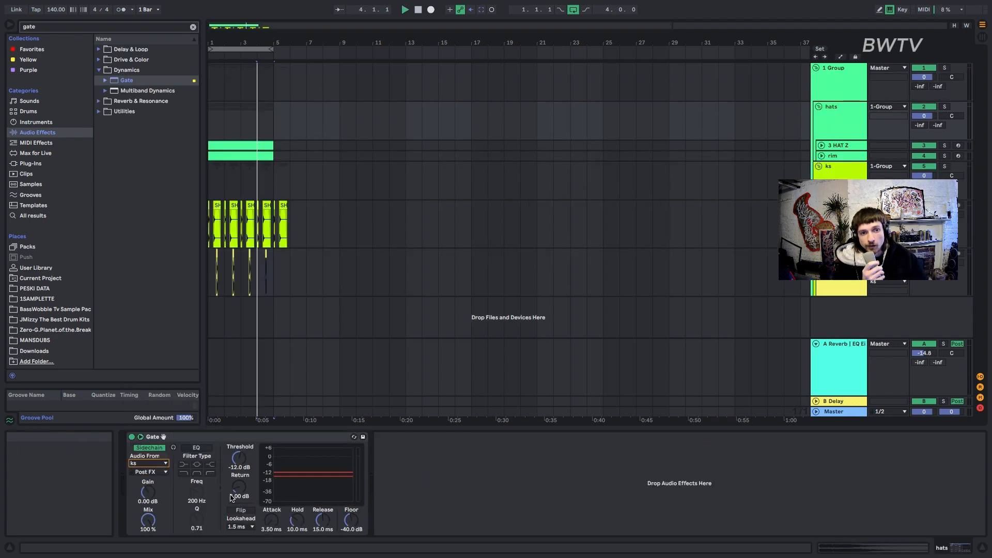
Set the sidechained Gate on the hats group to about 31 ms attack, 329 ms release and -42.3 dB floor.
left_click_drag(271, 521, 271, 516)
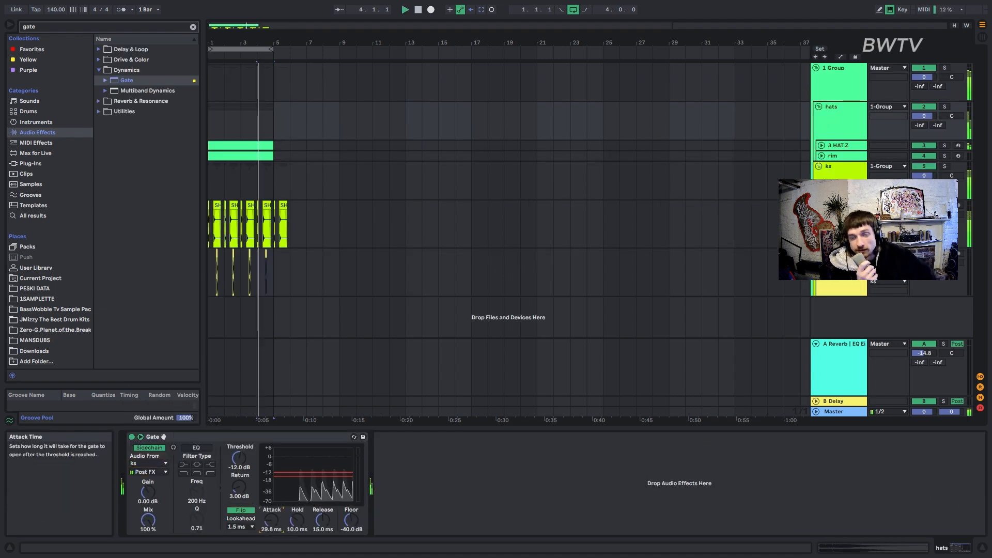
left_click_drag(352, 520, 351, 532)
left_click_drag(323, 521, 323, 512)
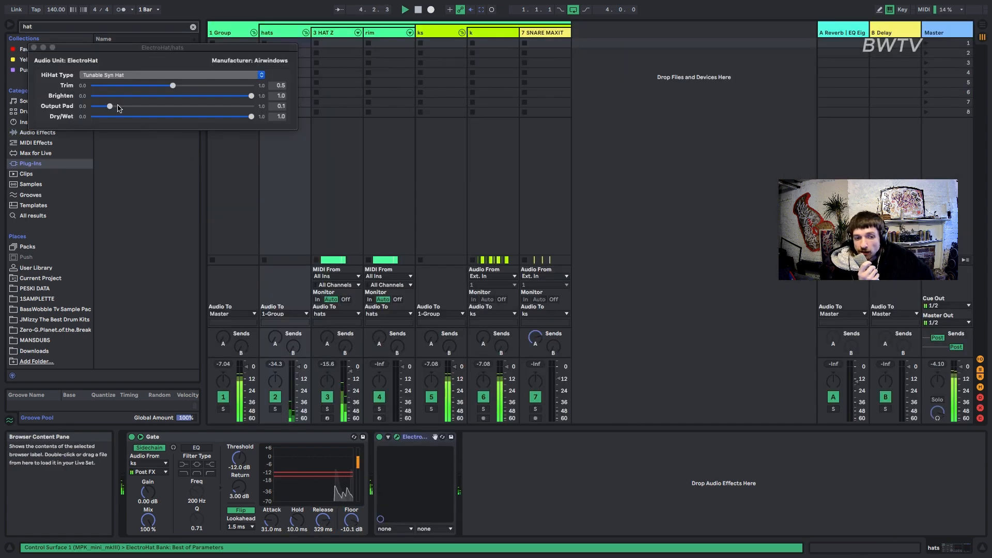
Set ElectroHat's Output Pad to about 0.8 on the hats group and turn its dry/wet mix down to near zero.
left_click_drag(118, 106, 231, 106)
left_click_drag(173, 85, 102, 100)
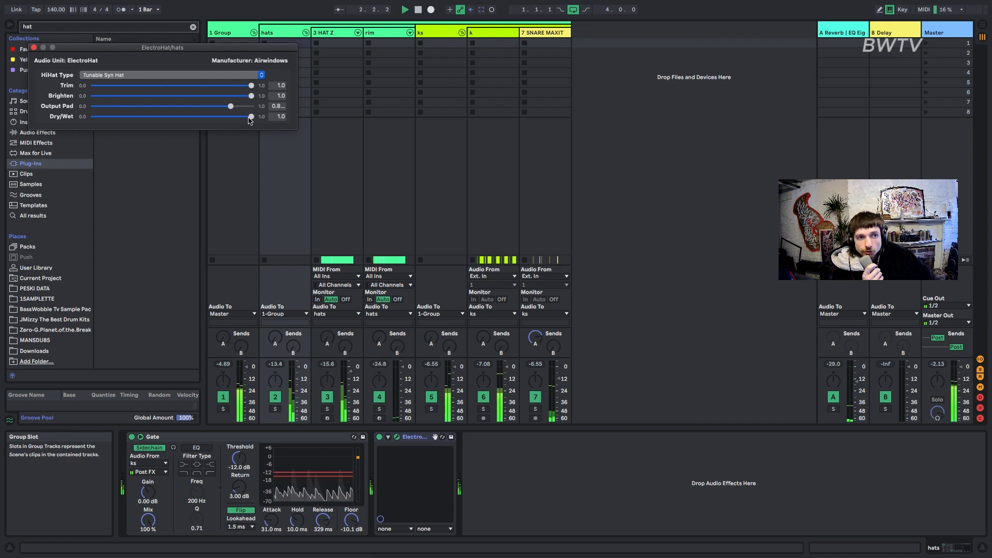
left_click_drag(251, 117, 100, 124)
left_click(262, 76)
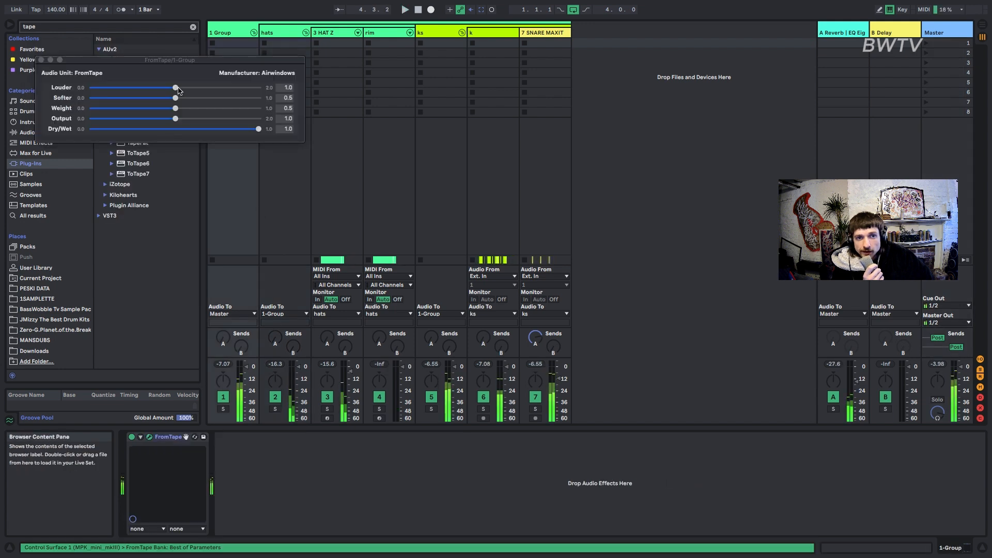
Raise the Louder and Softer amounts of the FromTape effect on the main drum group.
left_click_drag(175, 87, 237, 92)
left_click_drag(176, 98, 243, 98)
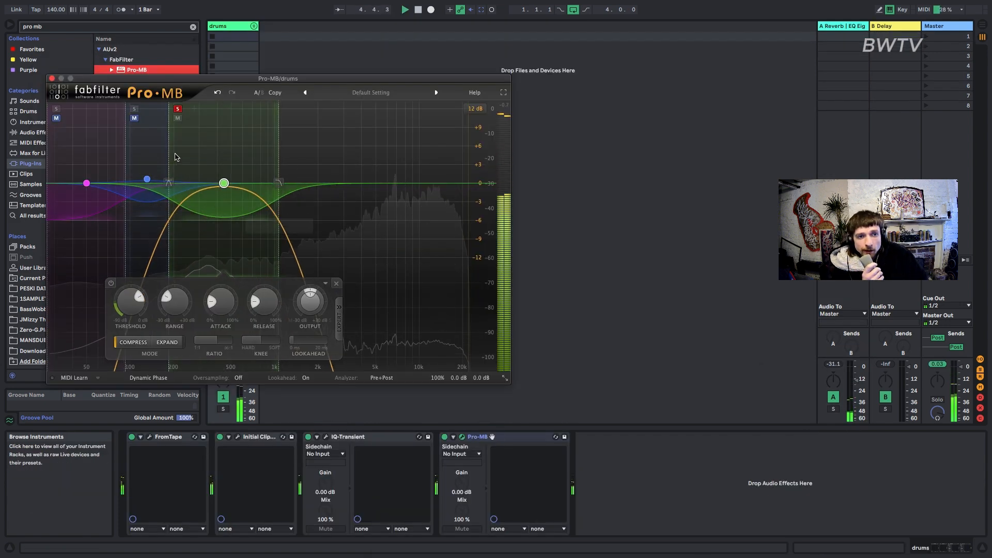
Move both crossovers of Pro-MB's low-mid band up in frequency and audition the bands with solo.
left_click_drag(190, 163, 212, 174)
left_click_drag(125, 176, 138, 176)
left_click(147, 109)
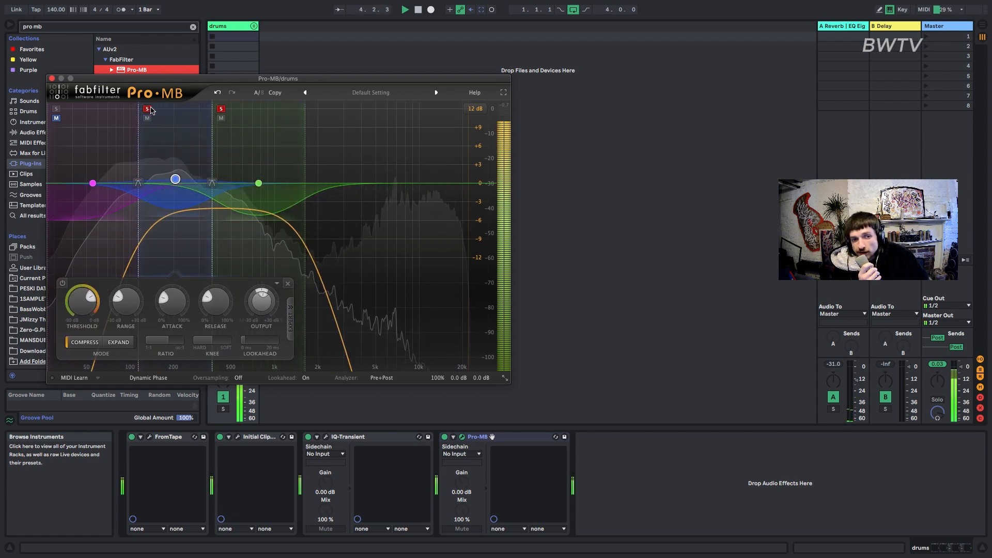
left_click(221, 109)
left_click(221, 109)
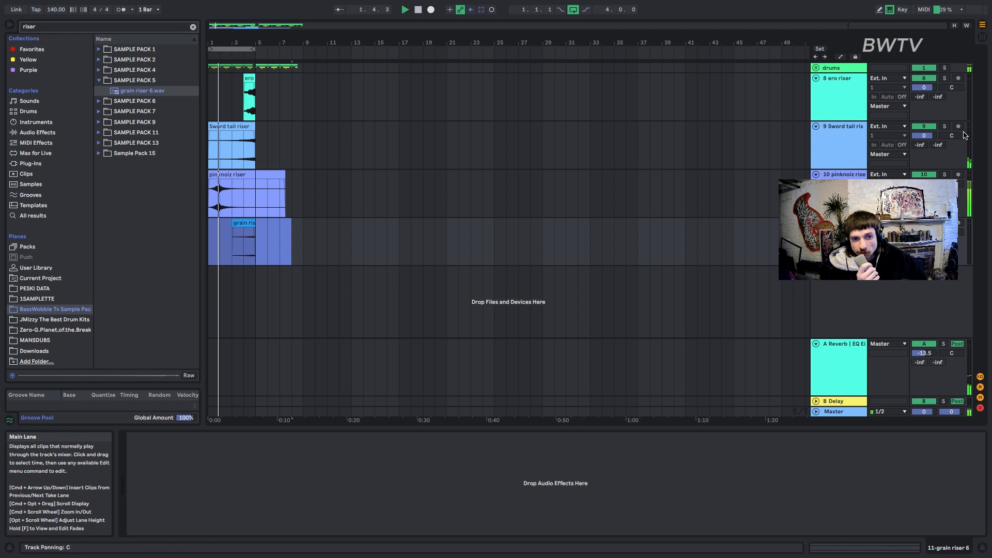
Lower the volume of the Sword tail riser track.
left_click(298, 252)
left_click_drag(925, 136, 924, 155)
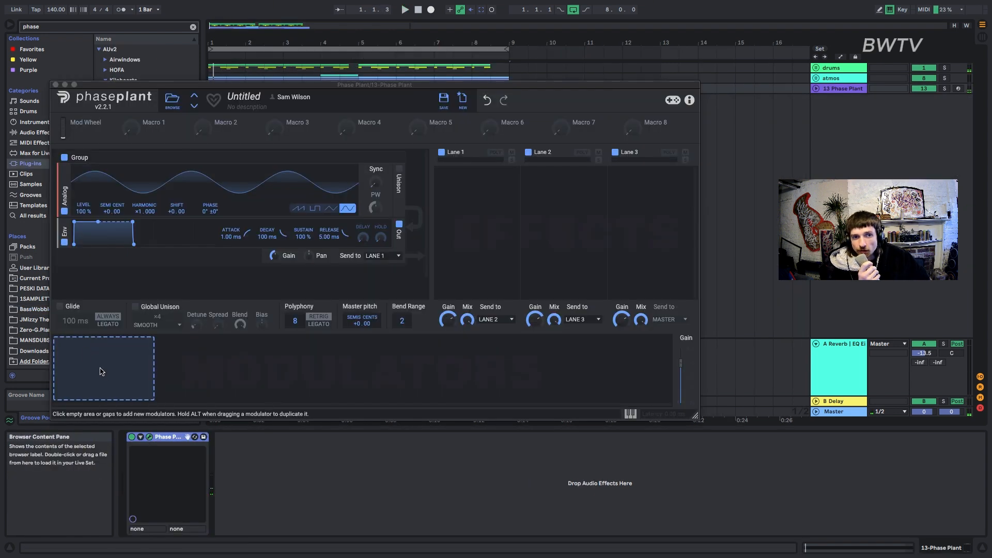
Add a second Analog saw oscillator to the Phase Plant group and set its level to 48%.
left_click(197, 219)
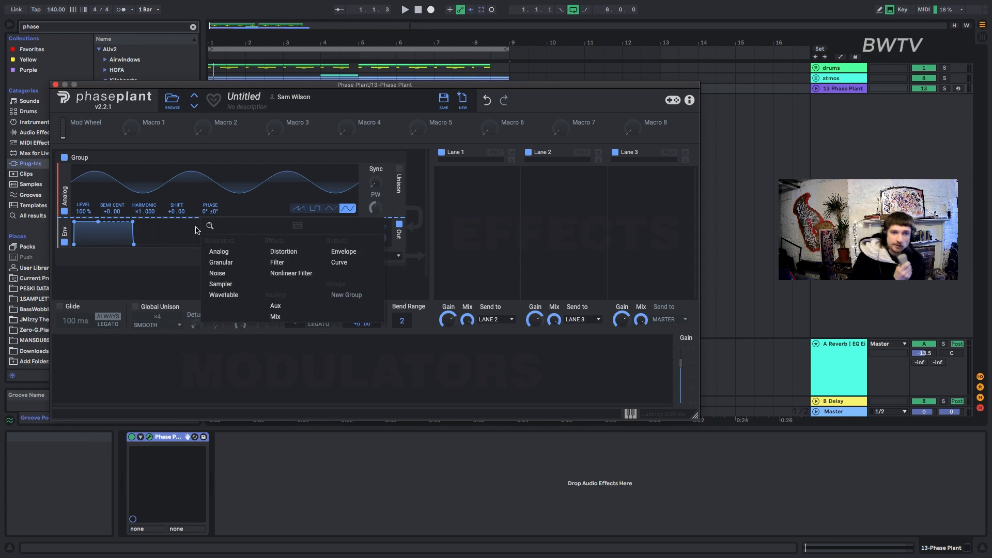
left_click(221, 252)
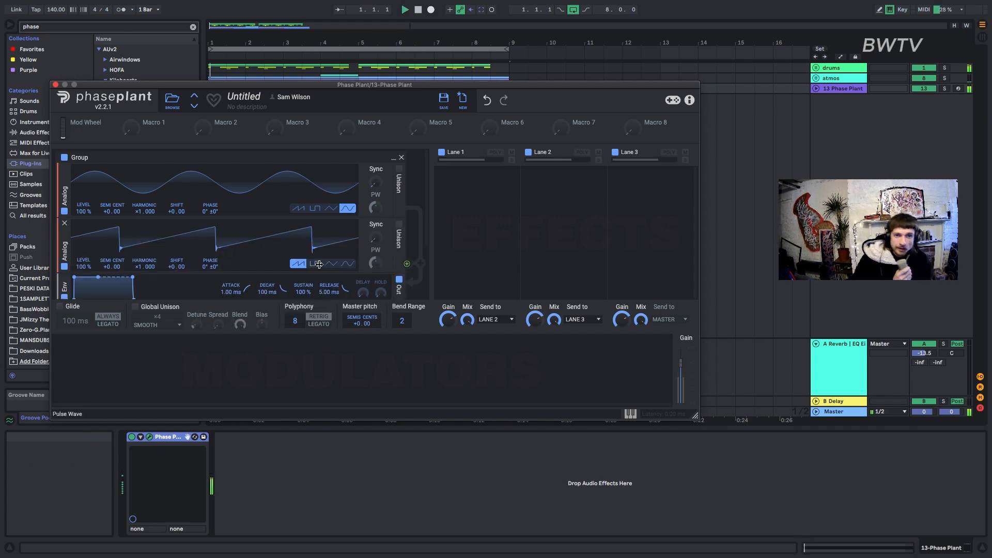
left_click_drag(82, 267, 83, 289)
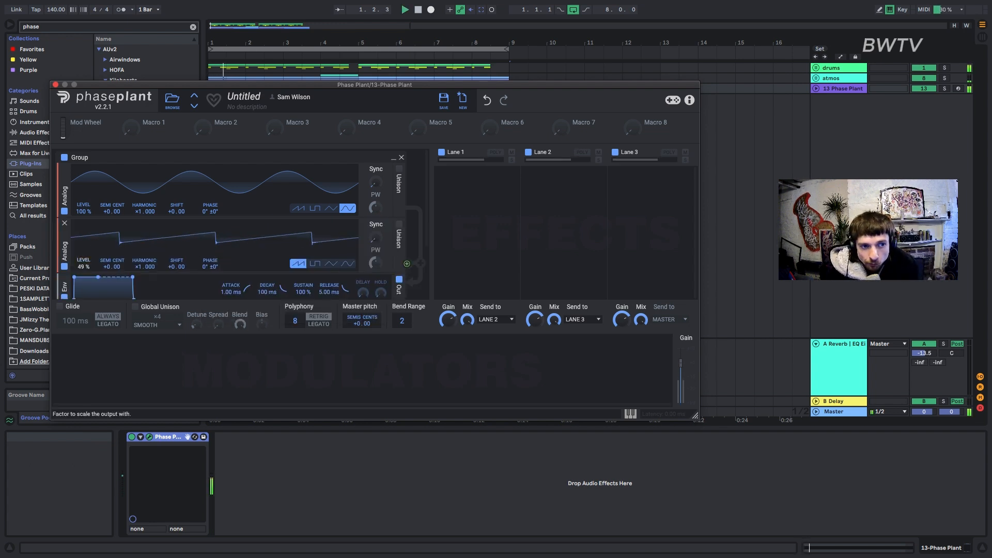
left_click_drag(143, 85, 182, 37)
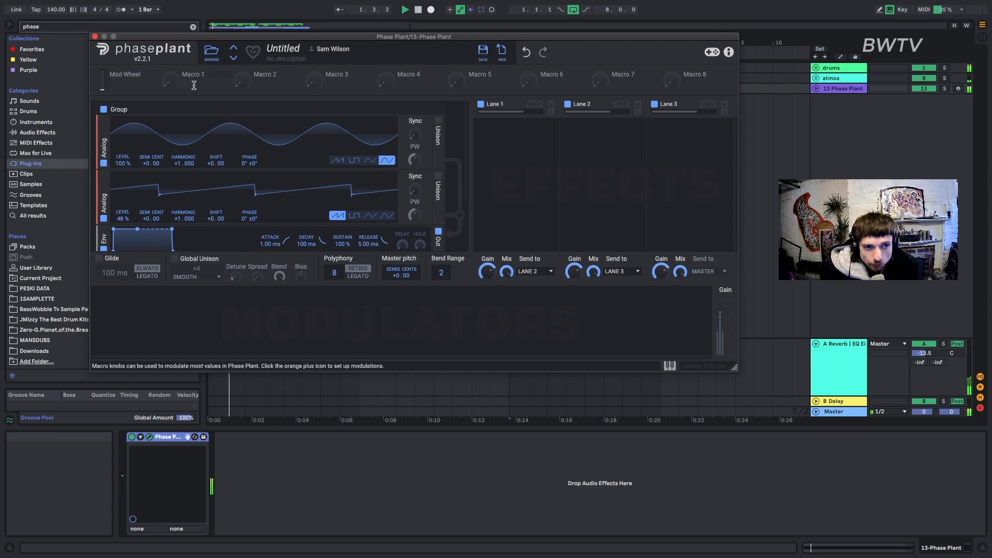
Add an LFO modulator and place a Note modulator ahead of it, assigned to the LFO rate.
left_click(114, 320)
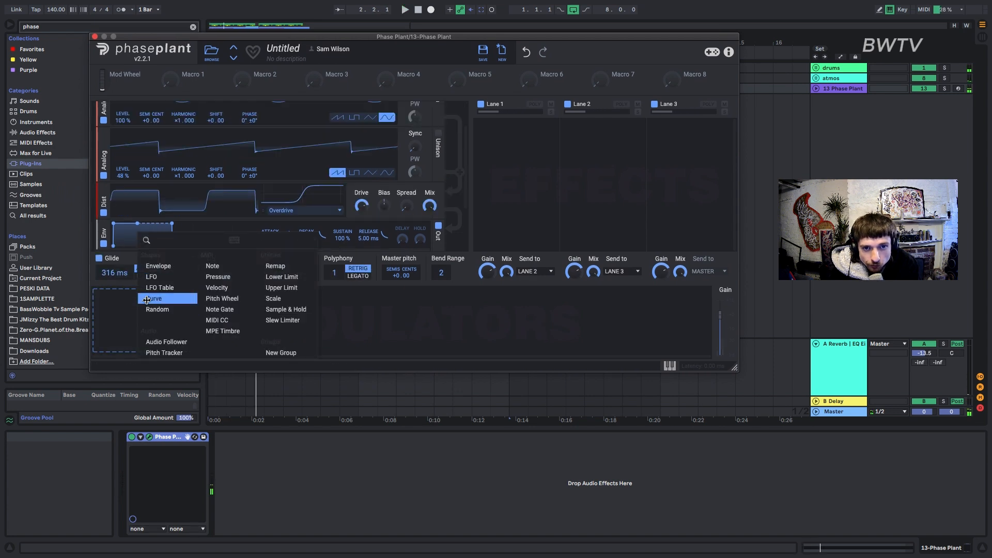
left_click(159, 280)
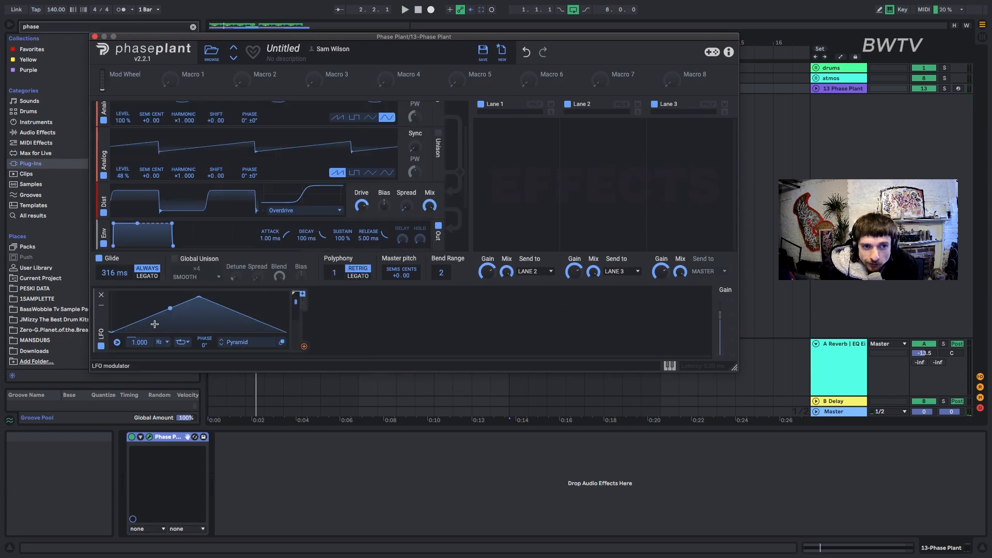
left_click(368, 334)
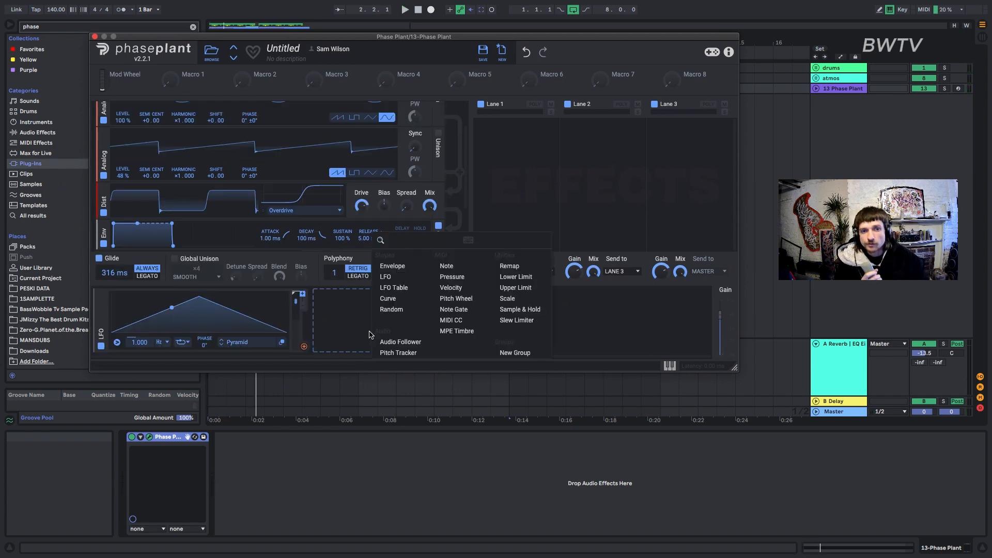
left_click(447, 265)
left_click_drag(324, 323, 104, 324)
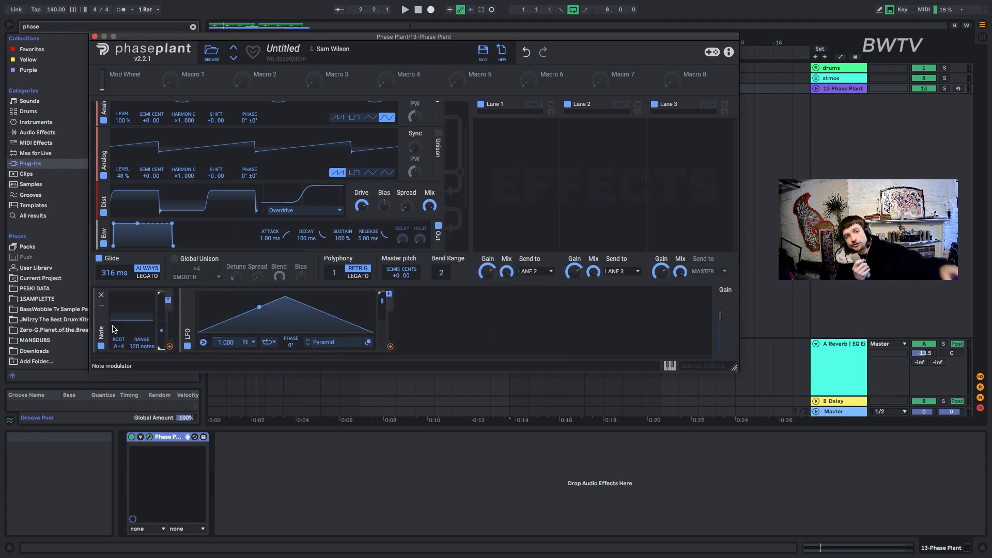
left_click(170, 347)
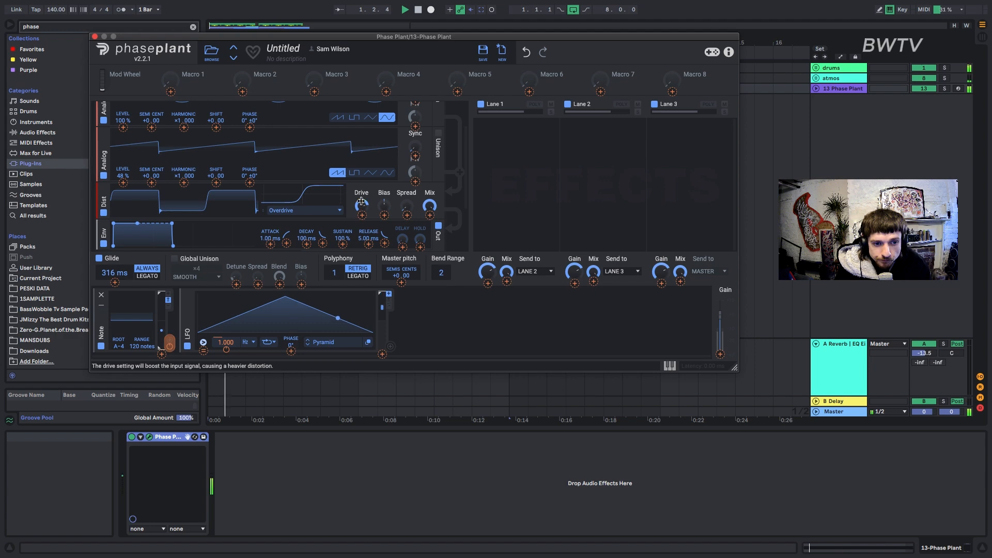
Raise the second note in the Phase Plant MIDI clip to D#2 and reopen the synth window.
left_click(95, 37)
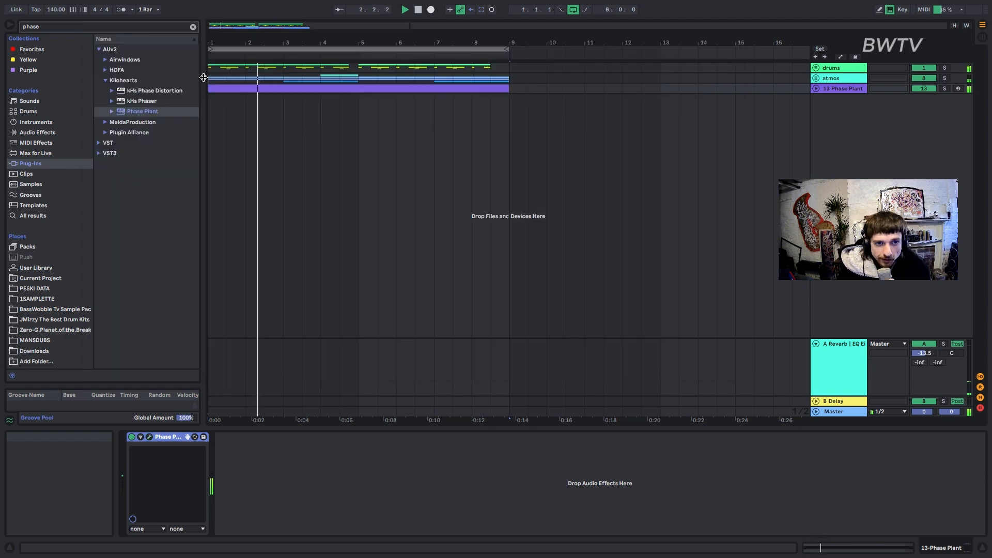
left_click(239, 90)
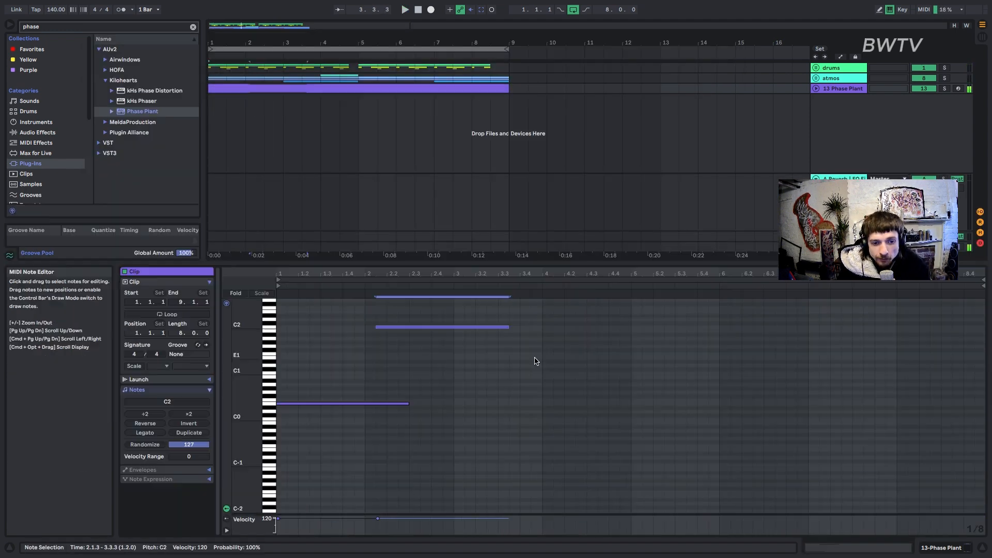
key("Up")
key("Up")
key("Up")
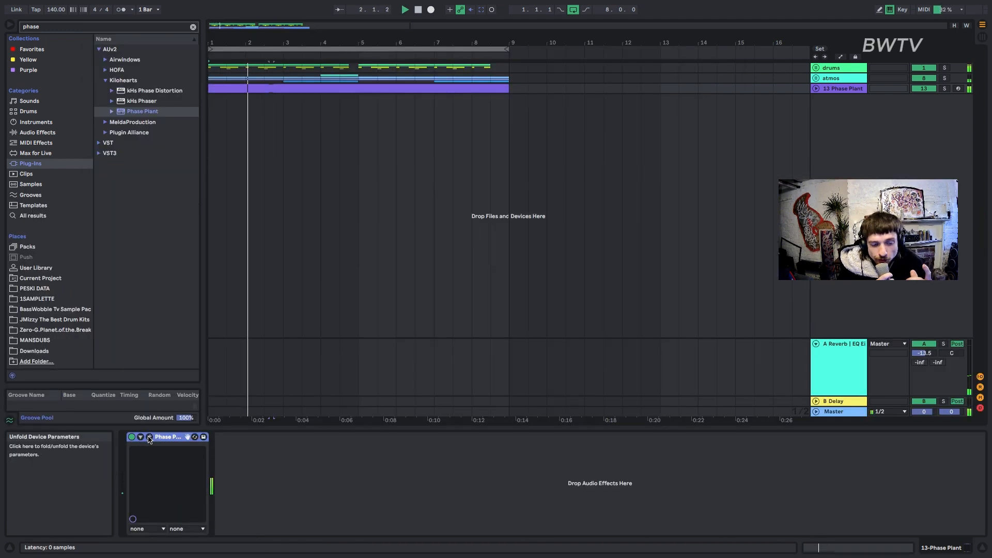
left_click(150, 436)
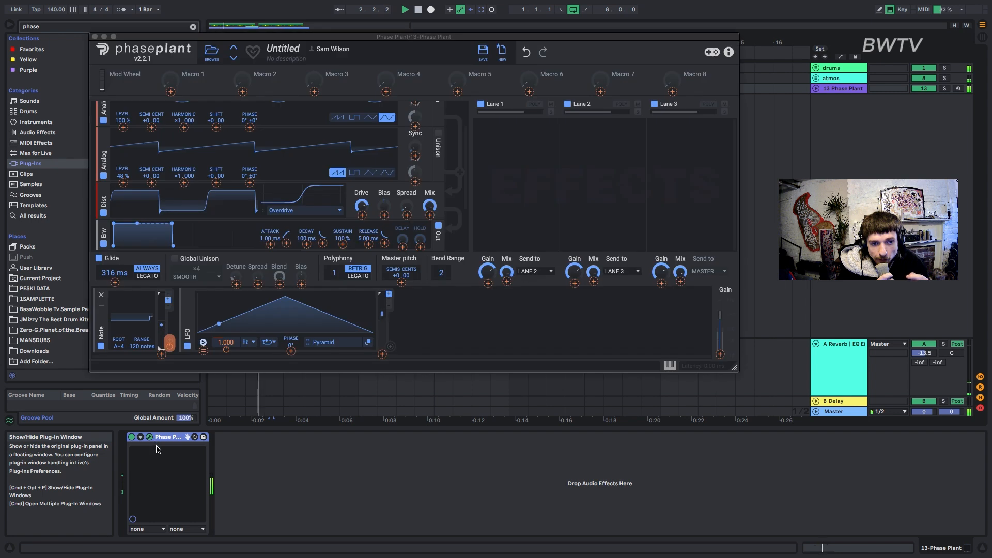
Set the glide time to 339 ms and assign the LFO to the distortion's Drive.
left_click(111, 281)
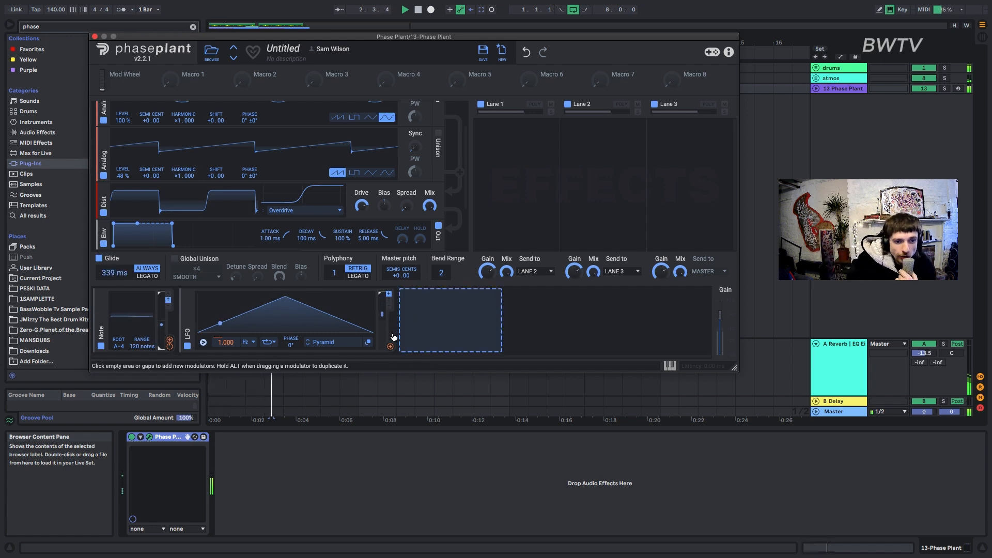
left_click_drag(391, 348, 362, 207)
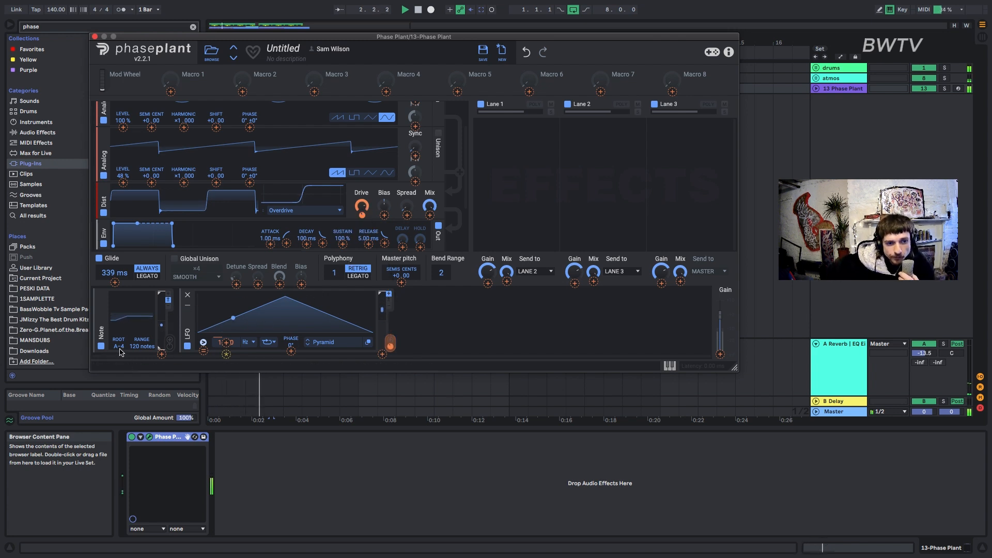
Set the LFO rate to 17.62 Hz and restart playback to hear the modulated bass.
left_click_drag(228, 341, 228, 342)
key("space")
key("space")
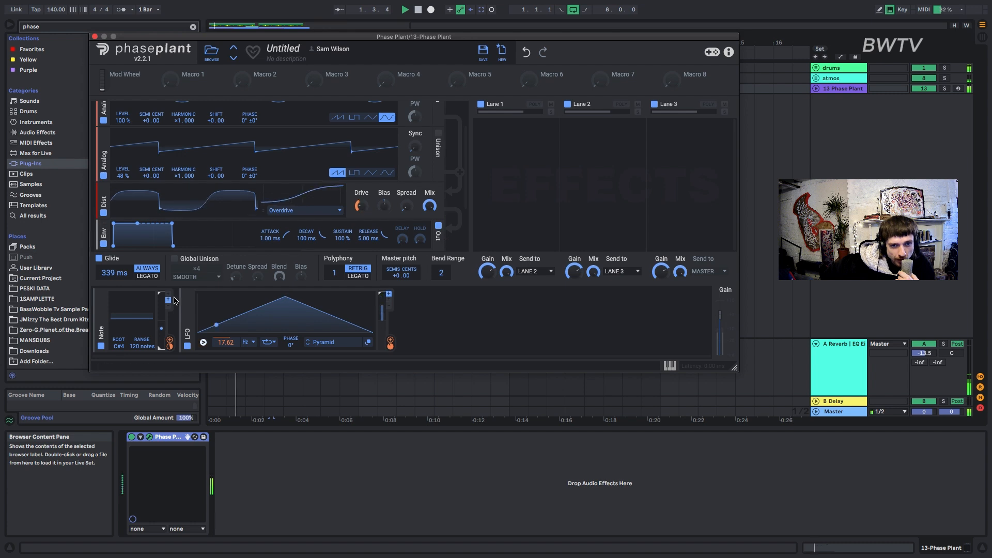
Change the Note modulator's root note and route its output to the LFO rate.
left_click_drag(117, 345, 117, 333)
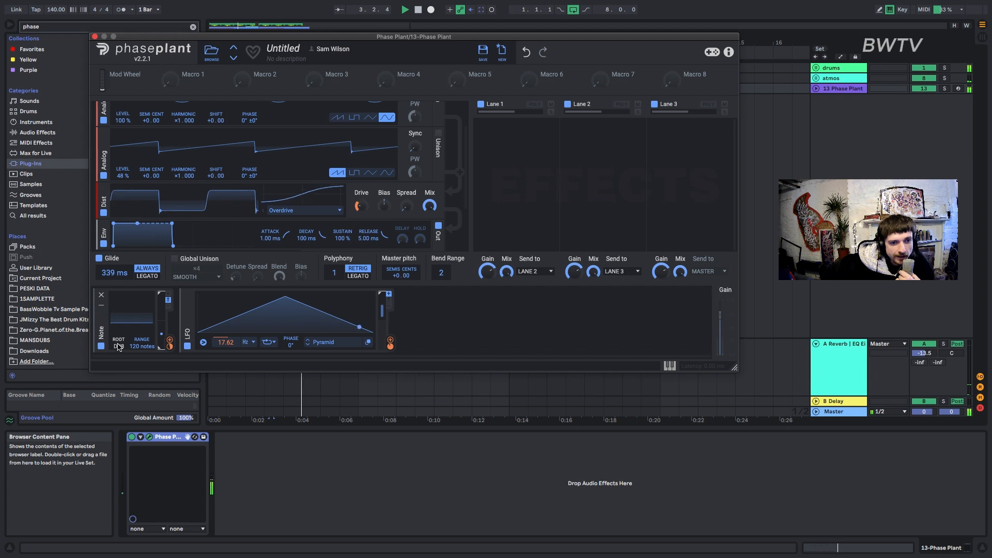
left_click_drag(170, 341, 228, 347)
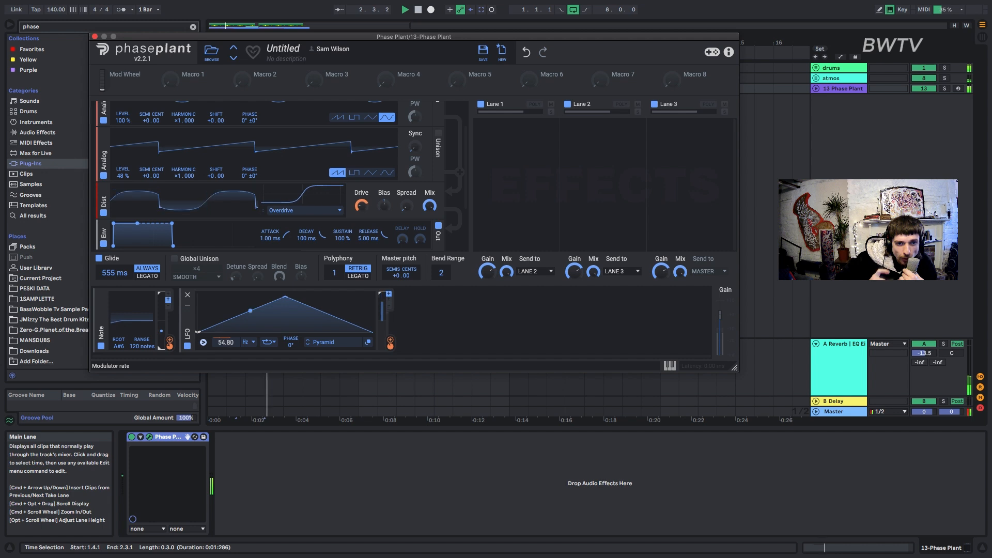
Set the harmonic of the saw oscillator in the second Phase Plant group to 2.000.
scroll(146, 205, "down", 5)
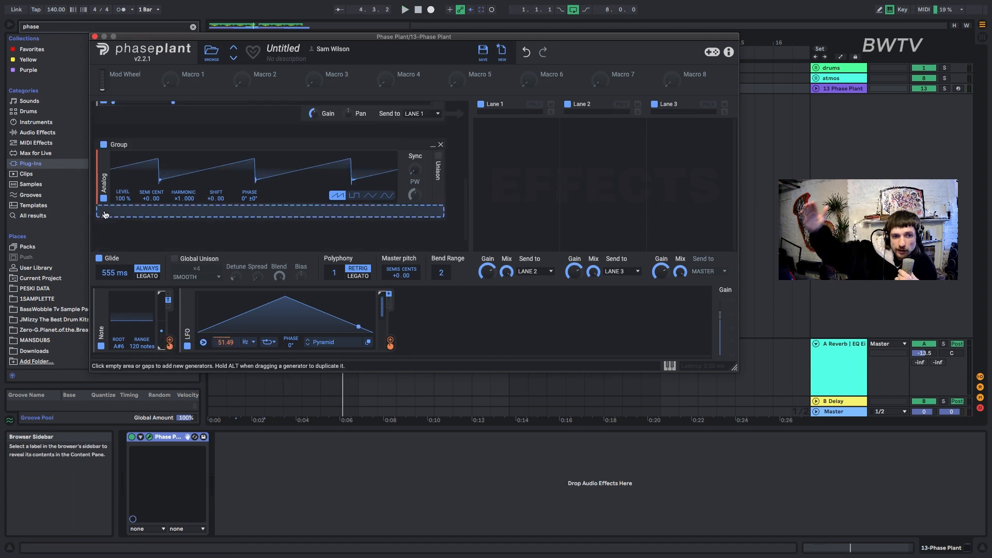
left_click_drag(179, 200, 179, 197)
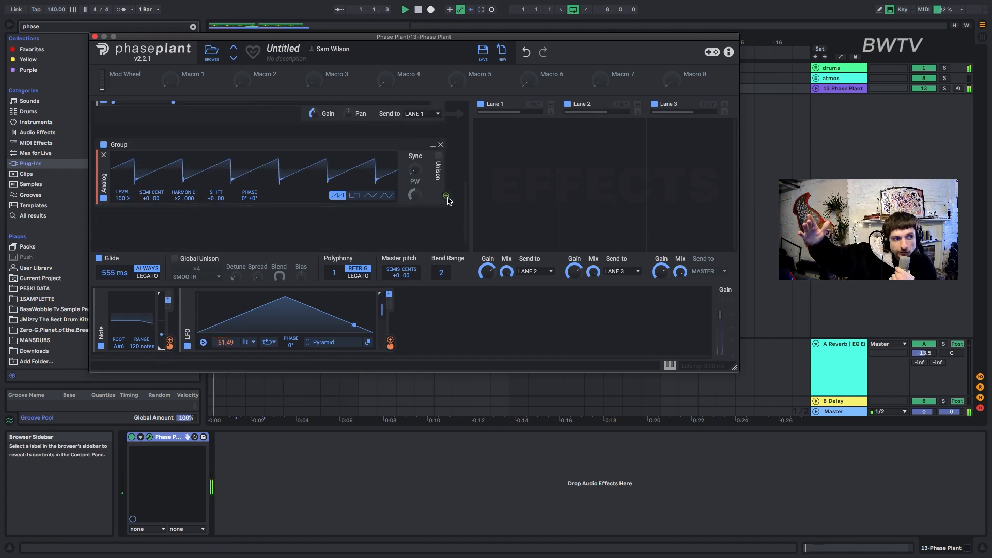
Modulate the first group's sine oscillator Phase with the second group's saw oscillator and audition it.
scroll(420, 198, "up", 5)
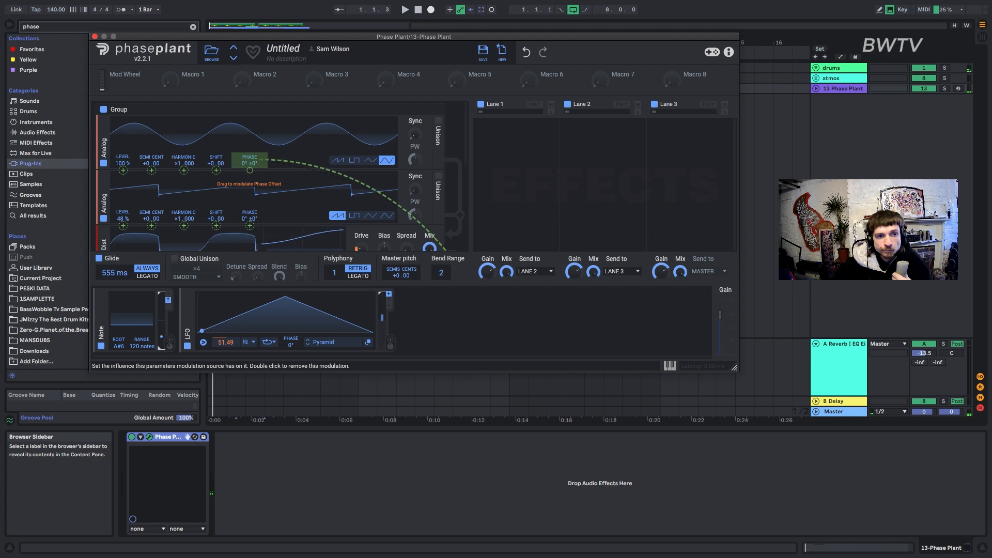
left_click_drag(249, 170, 250, 144)
key("space")
key("space")
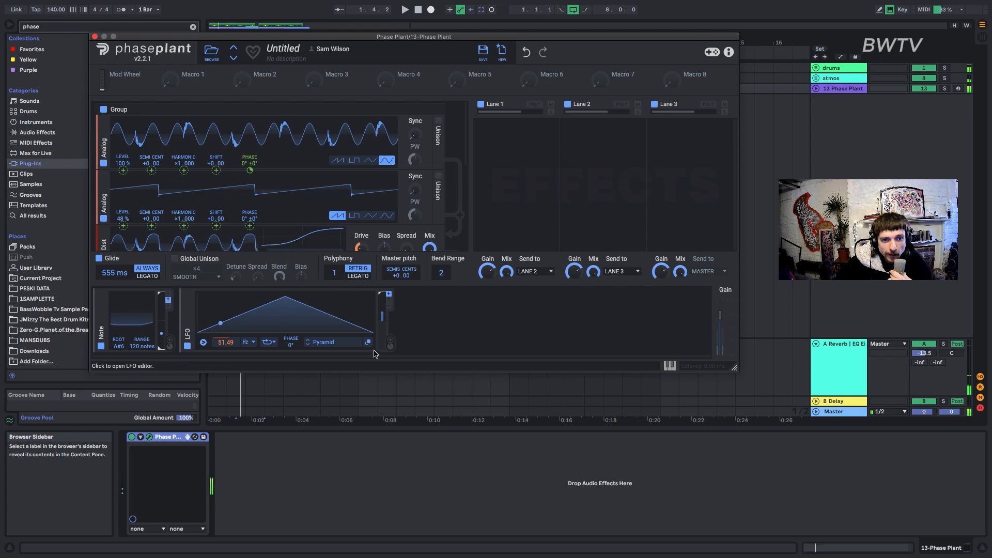
Route the second group's saw output to the Phase and Shift of the first group's saw oscillator during playback.
left_click(378, 355)
scroll(447, 181, "down", 5)
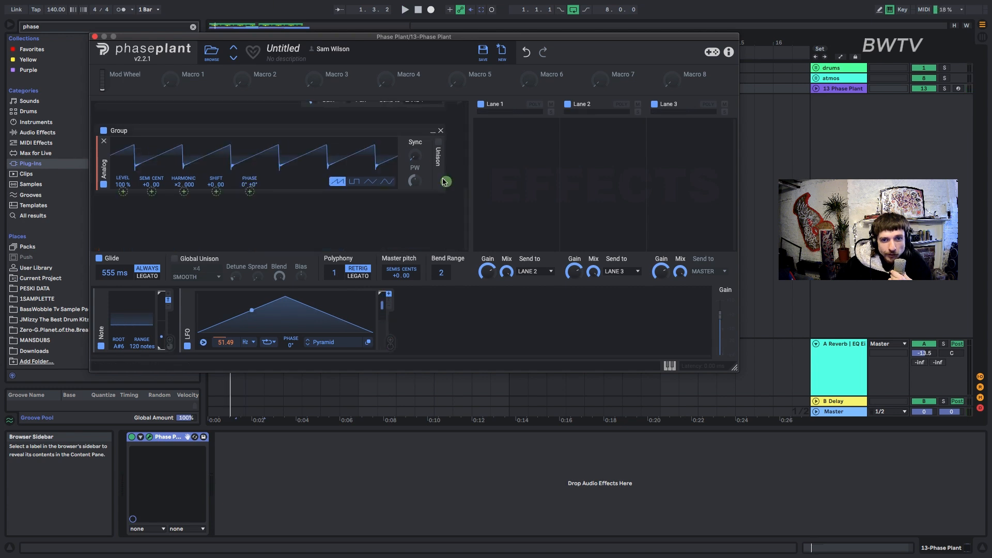
scroll(443, 182, "up", 5)
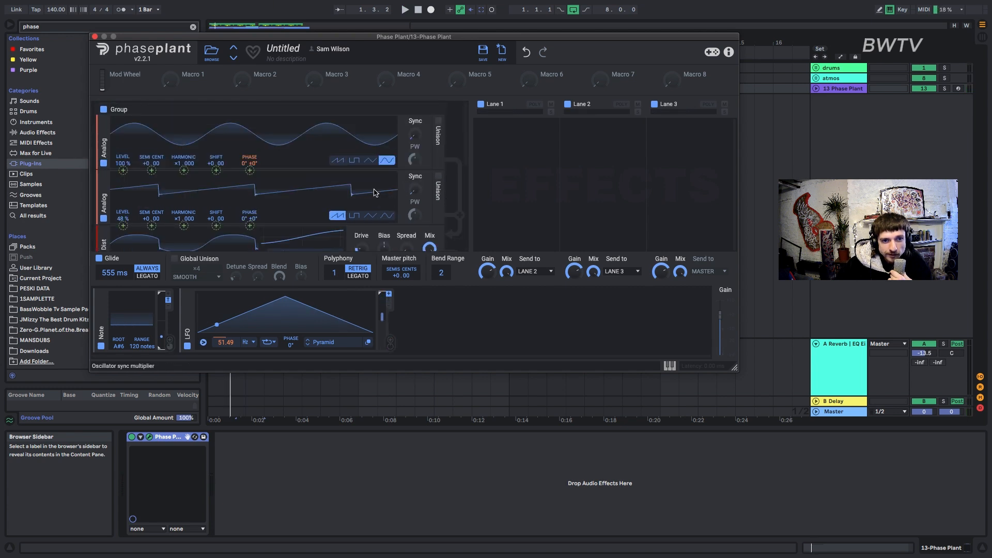
key("space")
left_click_drag(249, 226, 216, 193)
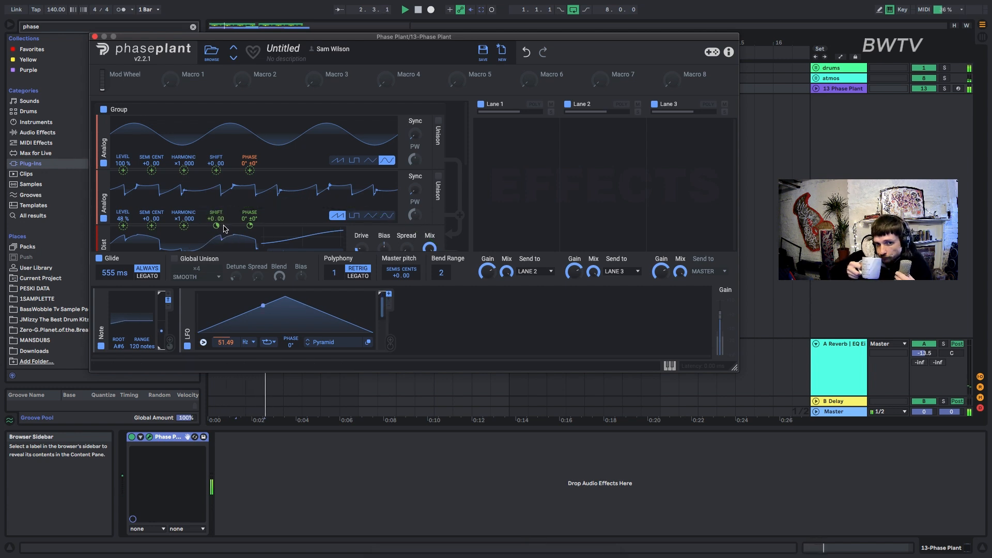
Route the second group's saw output to the sine oscillator's Shift and replay the bass.
left_click_drag(216, 171, 249, 135)
key("space")
key("space")
key("space")
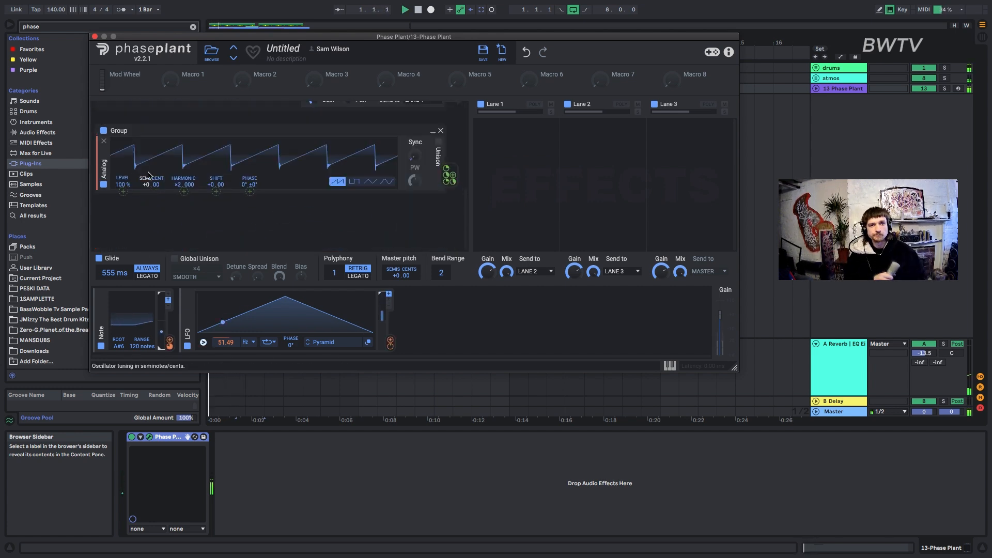
Tune the second group's saw oscillator to +24.00 semitones and adjust the Curve modulator's loop setting.
left_click_drag(148, 187, 147, 164)
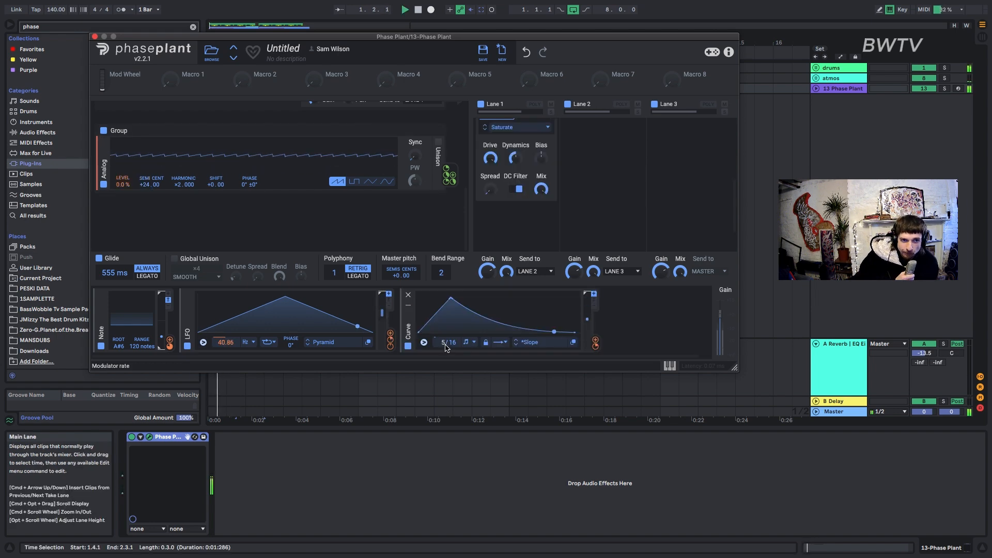
left_click(504, 345)
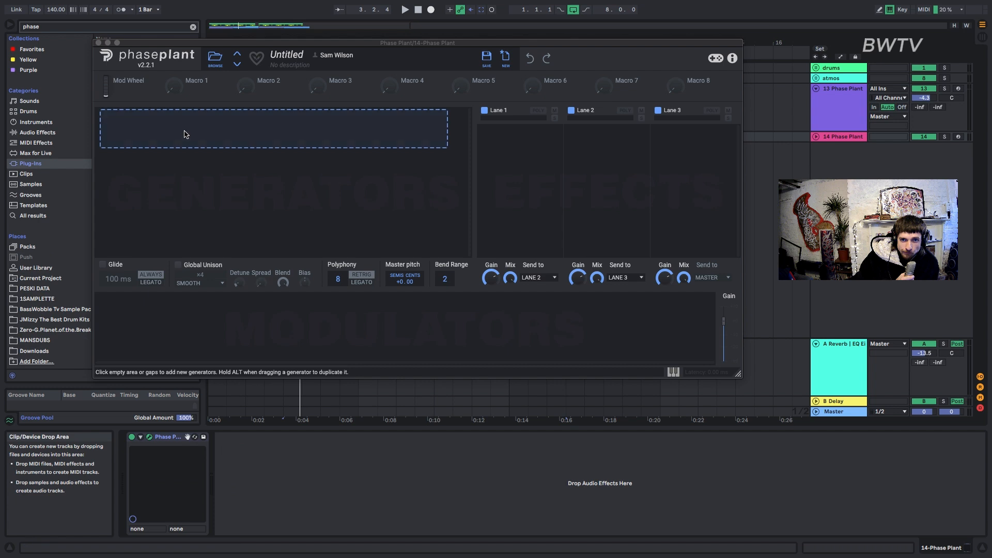
Add an Analog oscillator to the empty Phase Plant on track 14 and set it to a sine wave.
left_click(170, 128)
left_click(191, 163)
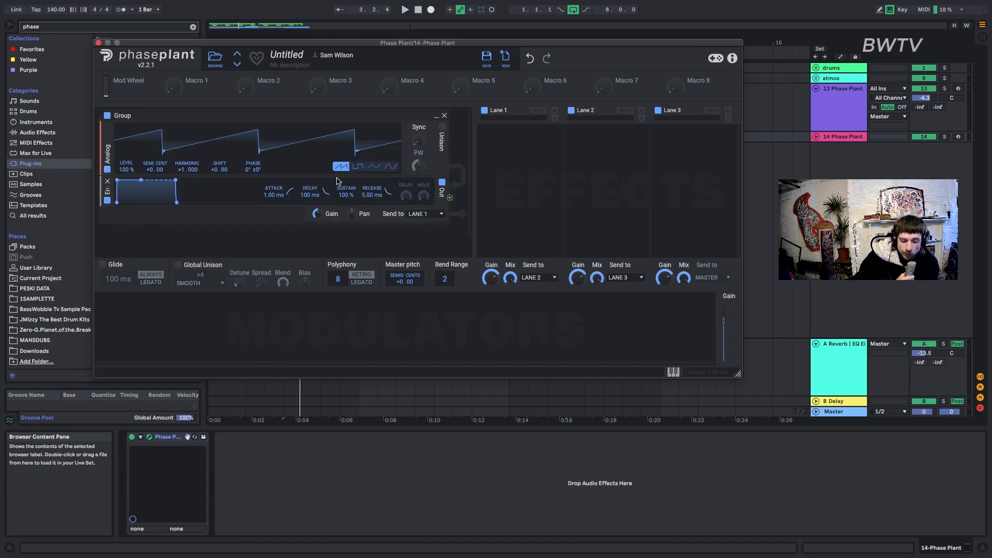
left_click(389, 167)
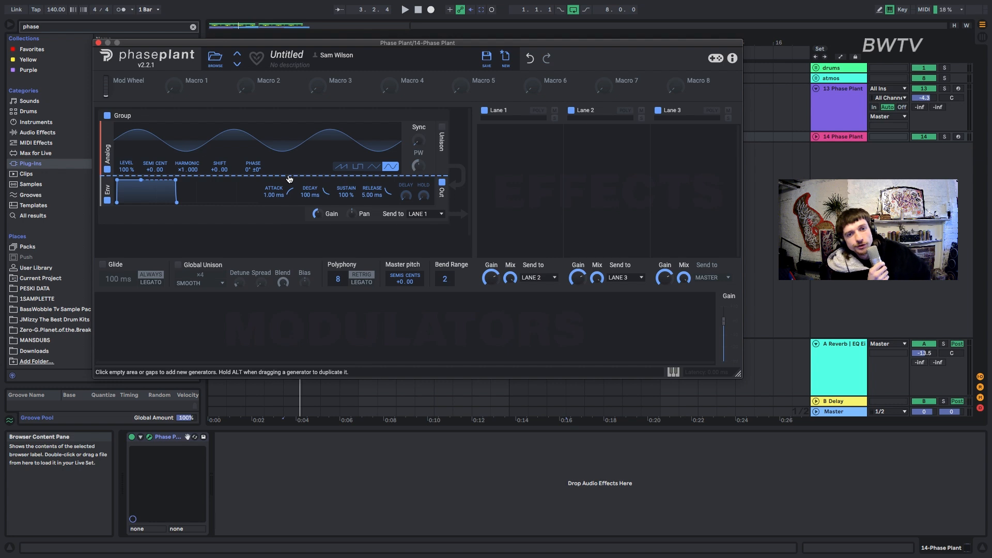
Add a second Analog oscillator below the sine, keeping its saw wave, and set its level to 42%.
left_click(289, 179)
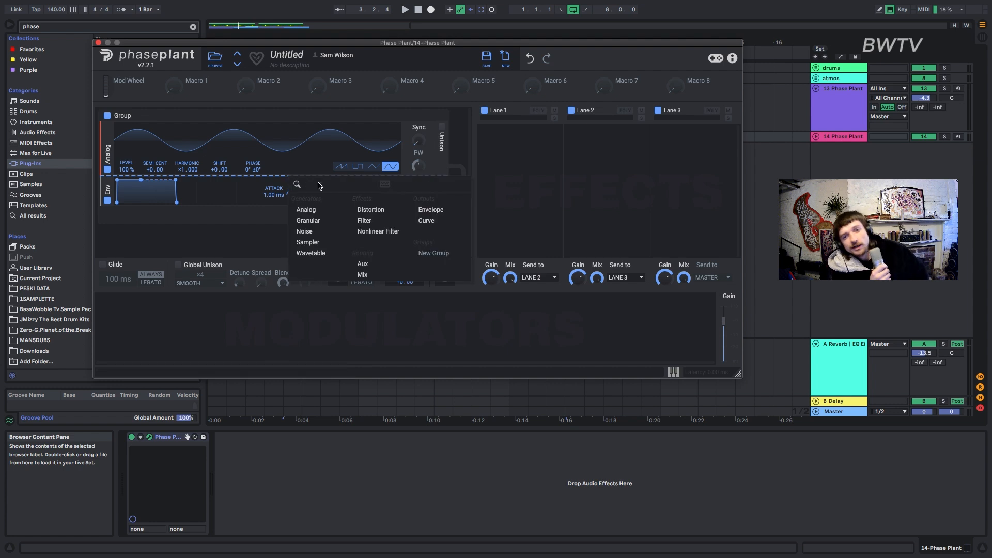
left_click(304, 209)
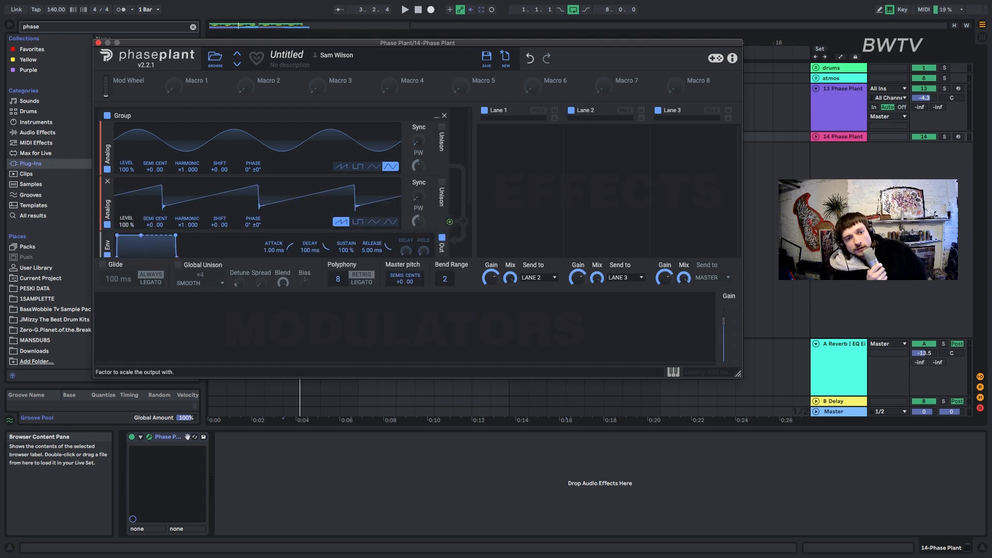
left_click_drag(126, 224, 127, 279)
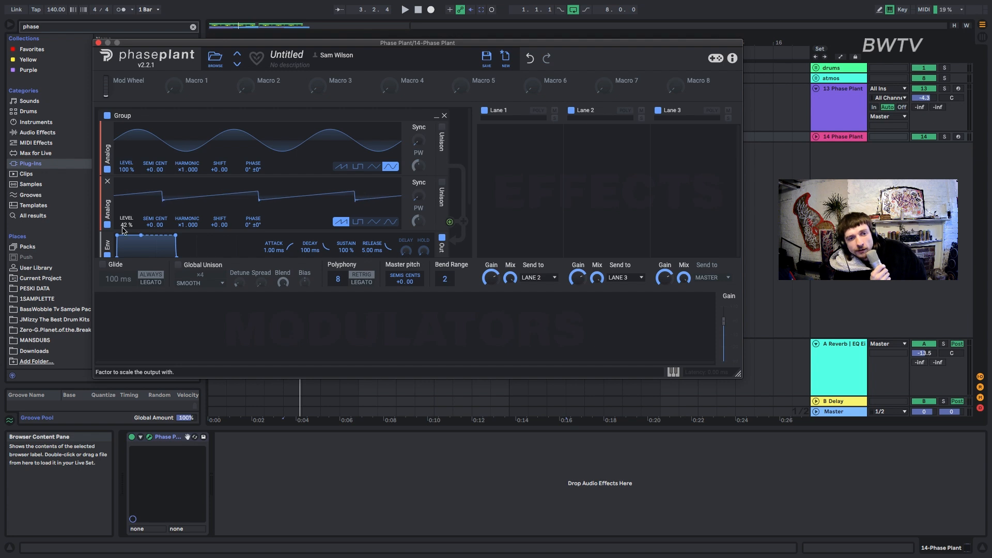
Add an Envelope modulator with 270 ms decay and 0.0% sustain, route it to Master pitch, and set the output envelope's release to 51.8 ms.
left_click(146, 322)
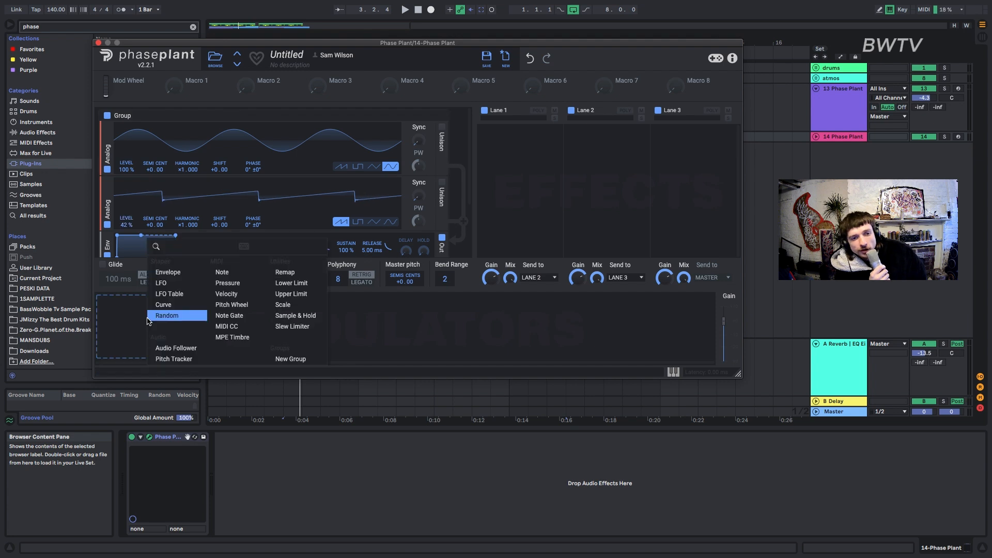
left_click(164, 274)
left_click_drag(136, 301, 159, 337)
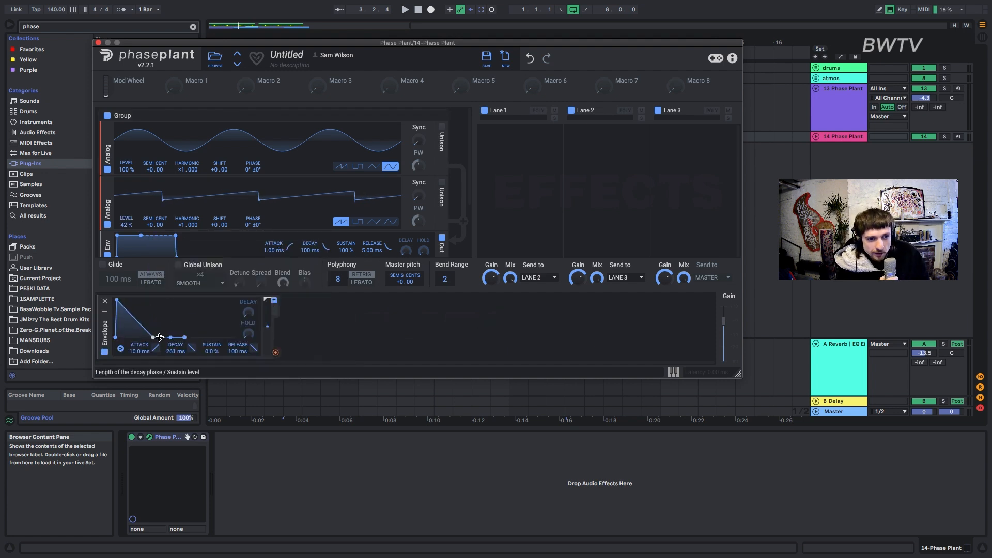
left_click_drag(276, 355, 405, 288)
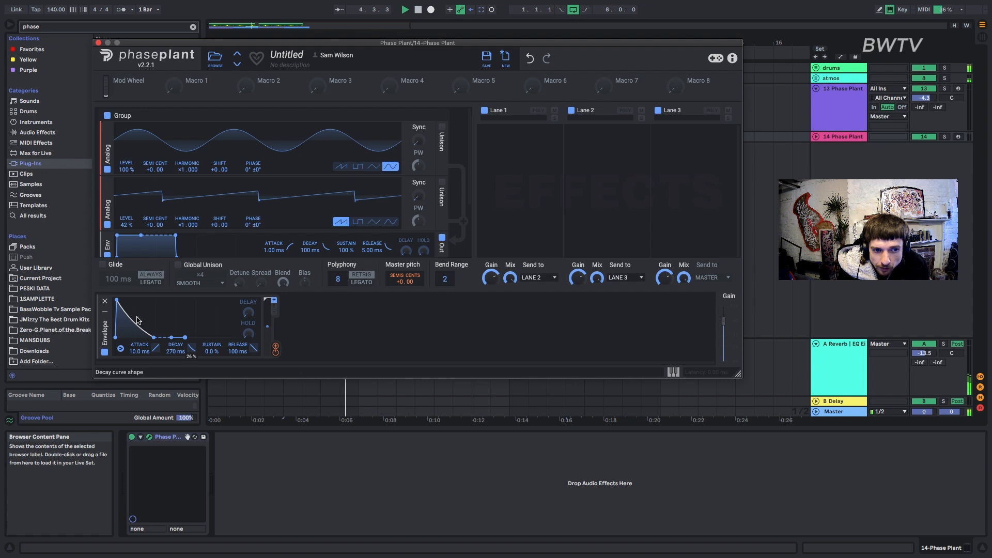
scroll(175, 239, "down", 2)
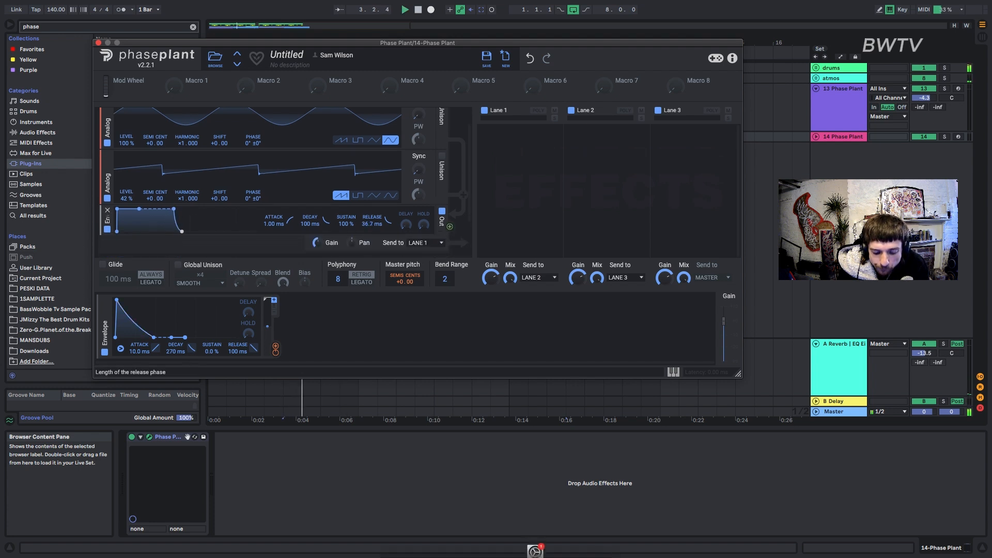
left_click_drag(388, 222, 388, 215)
Add a Filter followed by an Overdrive Distortion to Lane 1 and start playback.
left_click(522, 153)
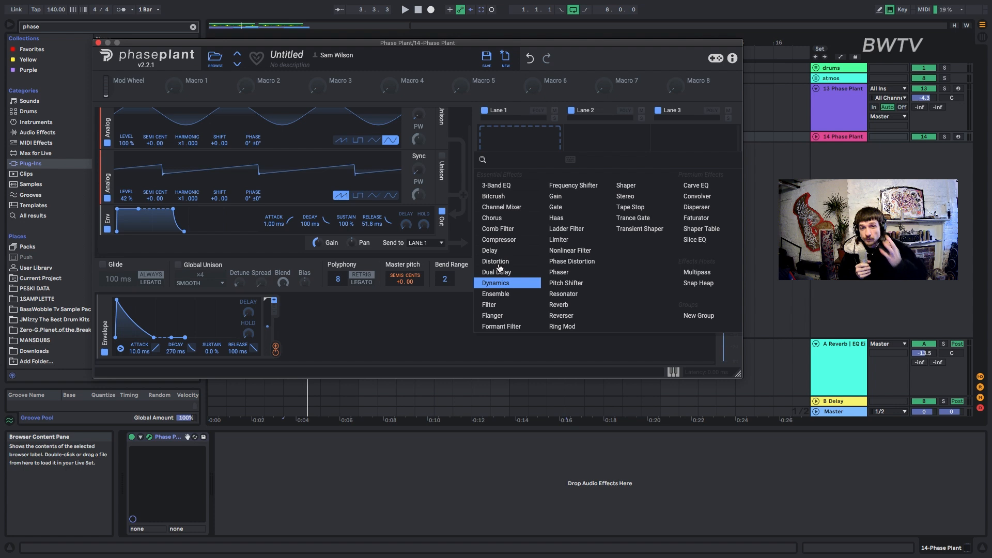
left_click(490, 305)
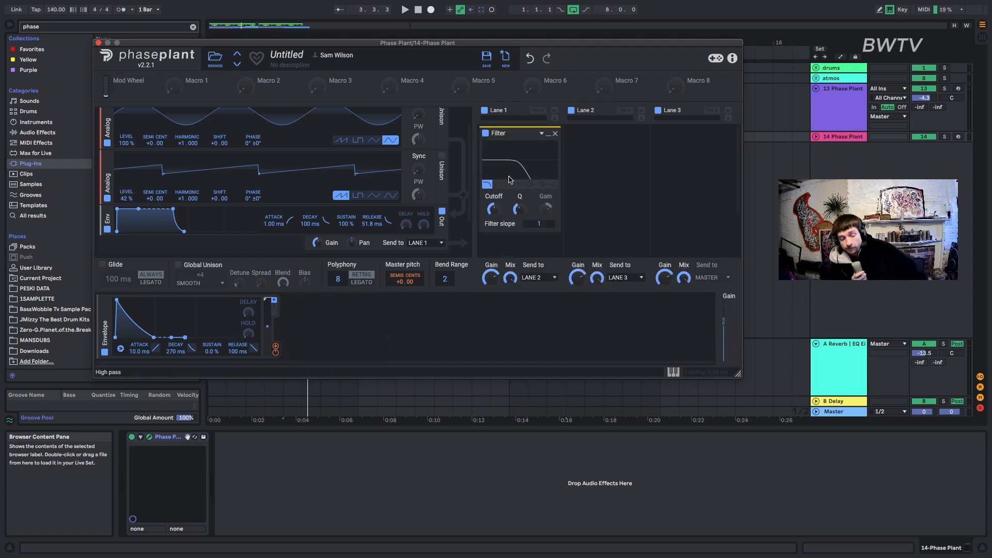
left_click(506, 243)
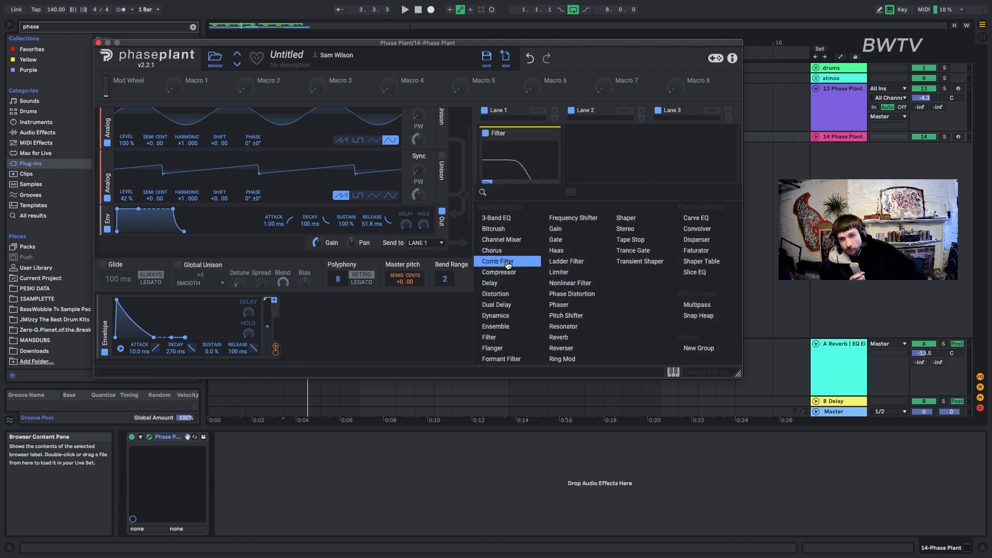
left_click(507, 295)
scroll(509, 207, "down", 3)
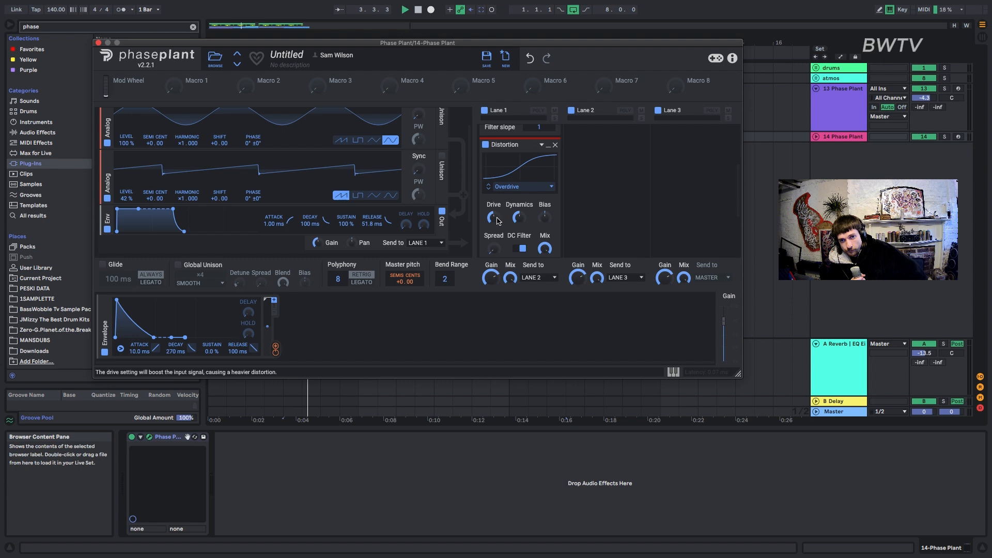
key("space")
Create a half-bar MIDI clip at bar 3 on track 14 and fill it with a single E0 note.
left_click(99, 43)
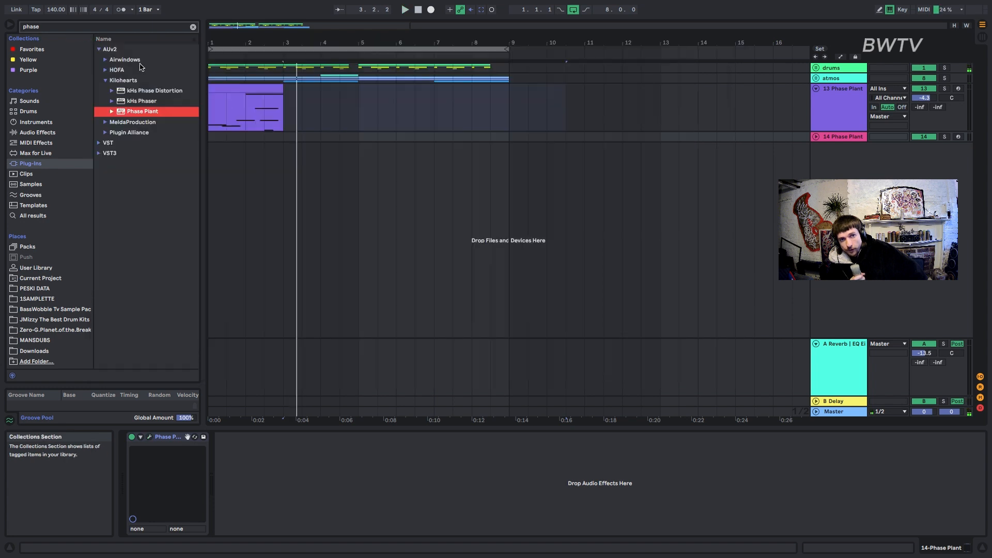
double_click(291, 136)
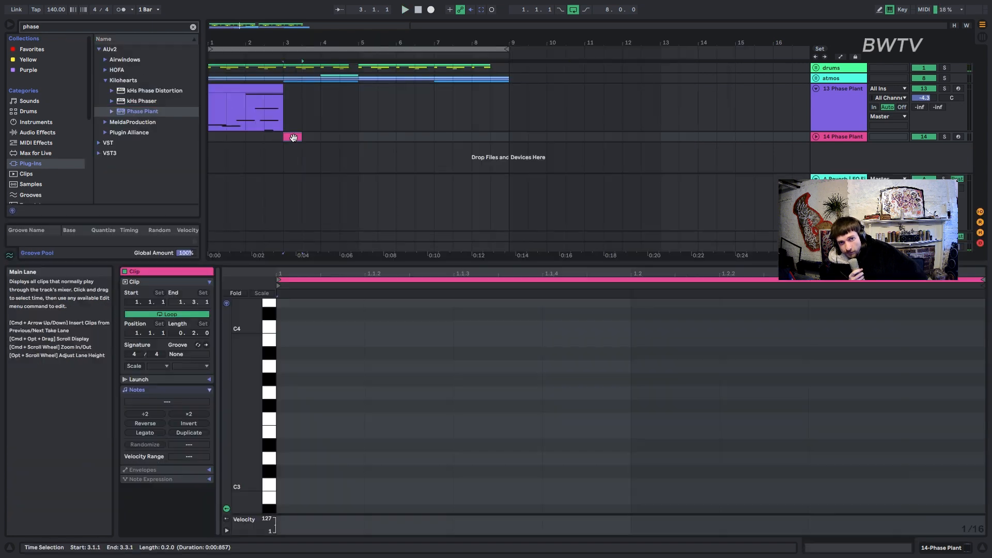
double_click(291, 435)
left_click_drag(364, 435, 913, 404)
key("shift+Down")
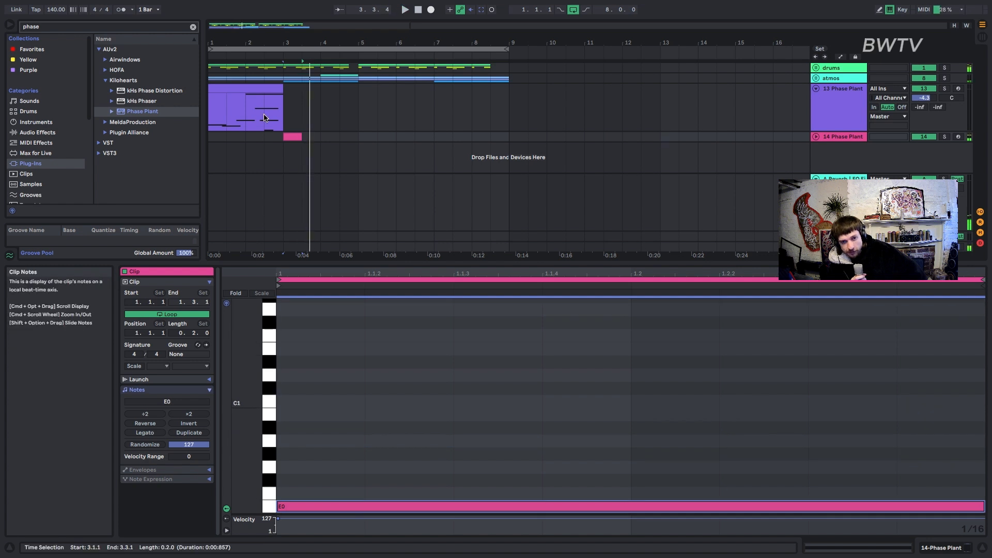
Extend and consolidate the track 14 clip to bar 5, stretch its E0 note to about 1.7 bars, and play it.
left_click_drag(305, 137, 359, 139)
key("super+j")
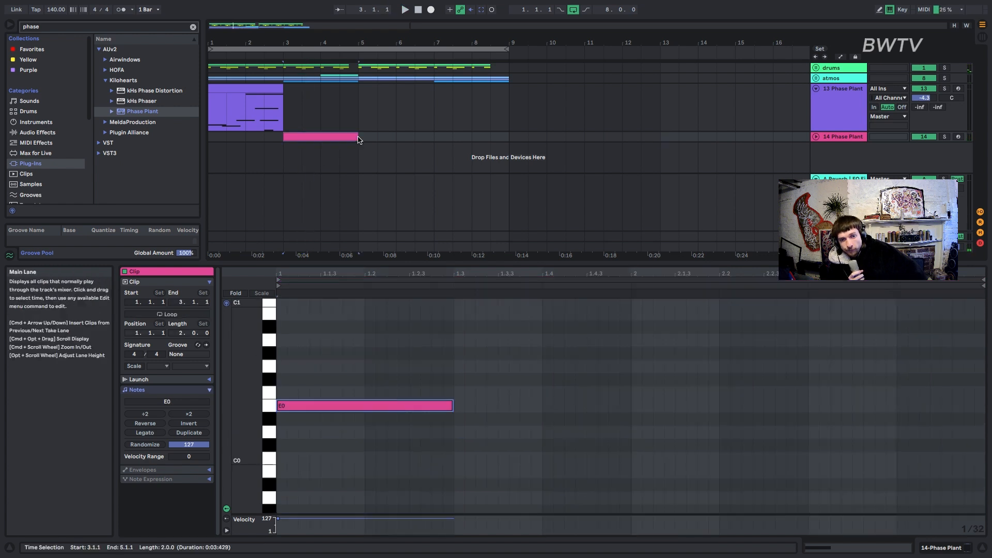
left_click_drag(451, 413, 886, 428)
key("space")
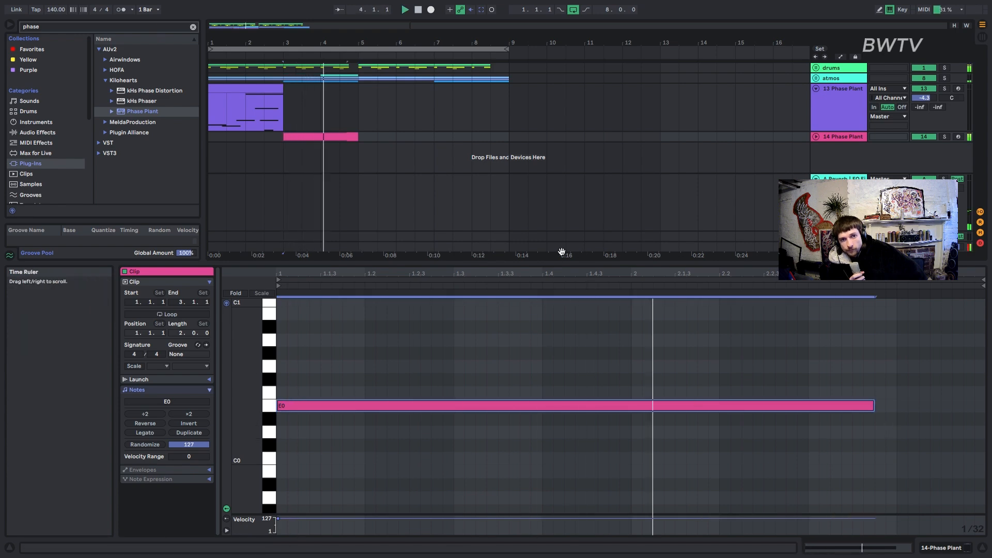
Reopen track 14's Phase Plant, set the Envelope modulator to 510 ms decay and 1.8% sustain, and adjust its Master pitch amount during playback.
left_click(833, 137)
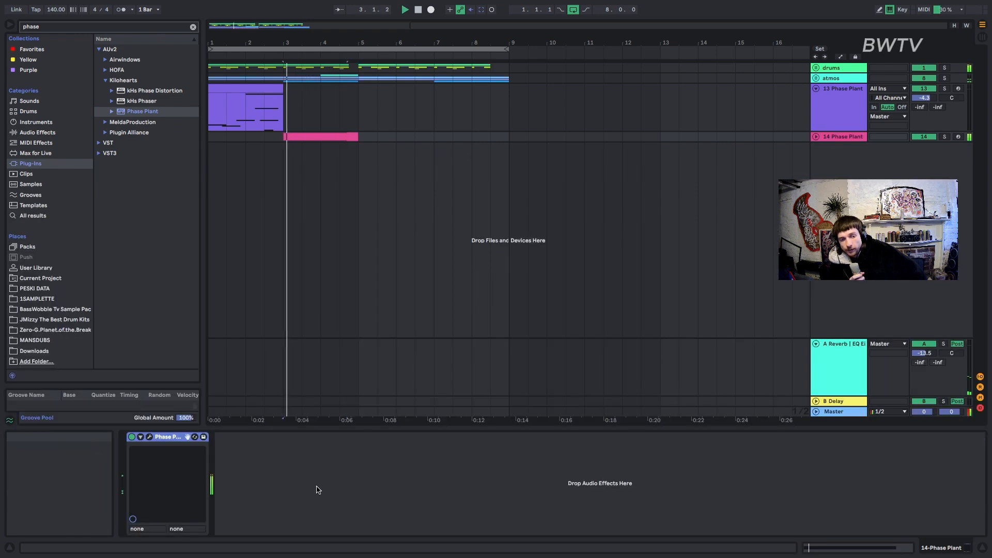
left_click(149, 436)
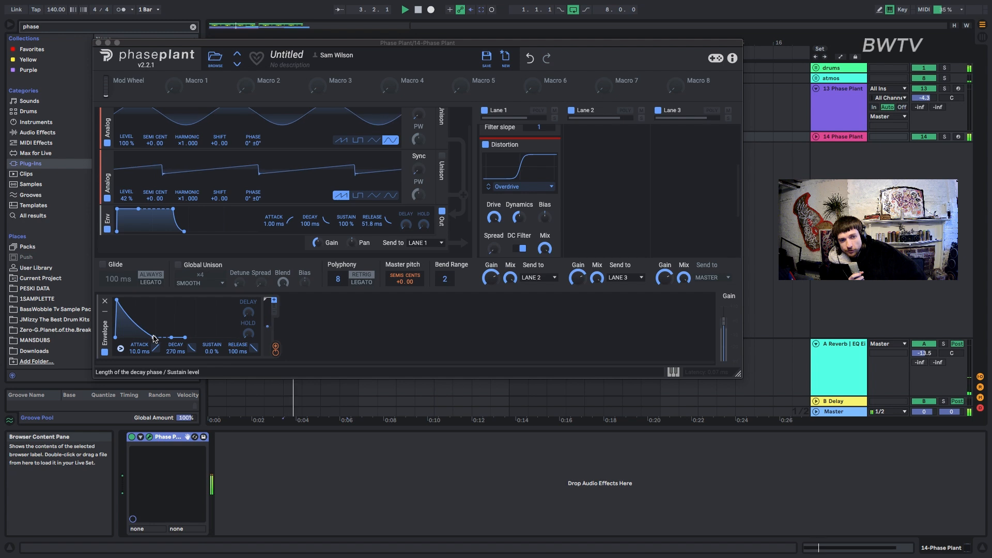
left_click_drag(154, 338, 168, 337)
key("space")
left_click_drag(405, 288, 405, 283)
key("space")
key("space")
key("space")
key("space")
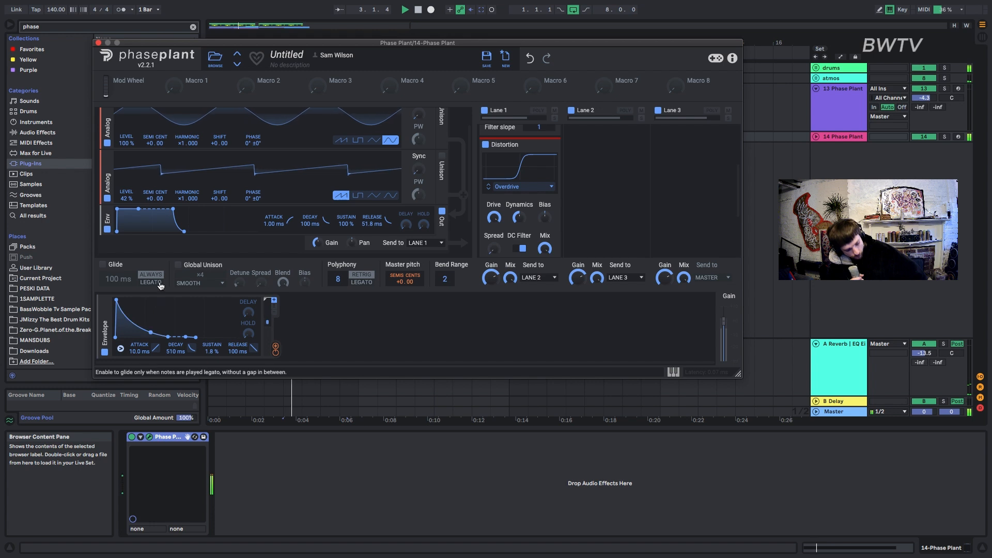
Set the Lane 1 filter to slope 3 with a 106 Hz cutoff and modulate the cutoff with the envelope.
scroll(499, 205, "up", 3)
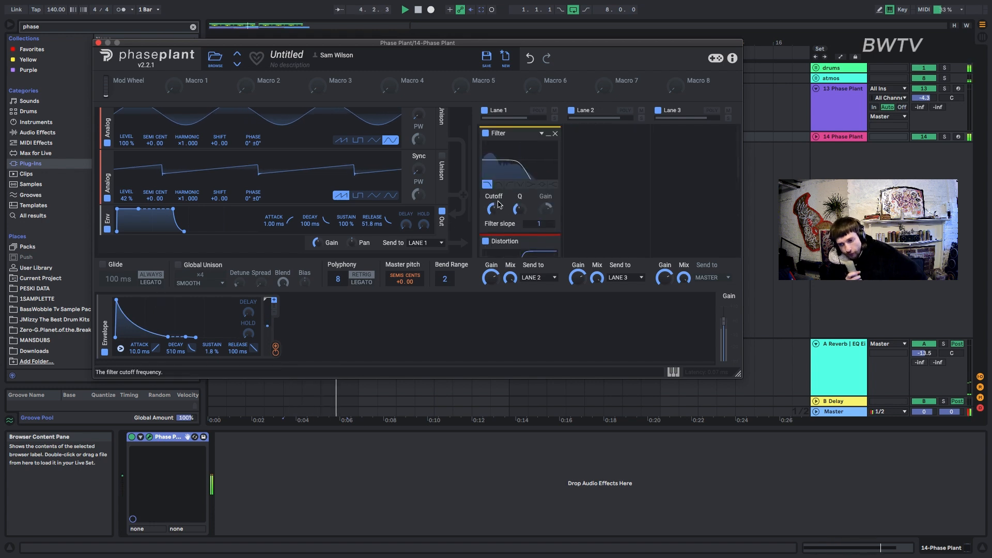
key("space")
left_click_drag(492, 209, 518, 228)
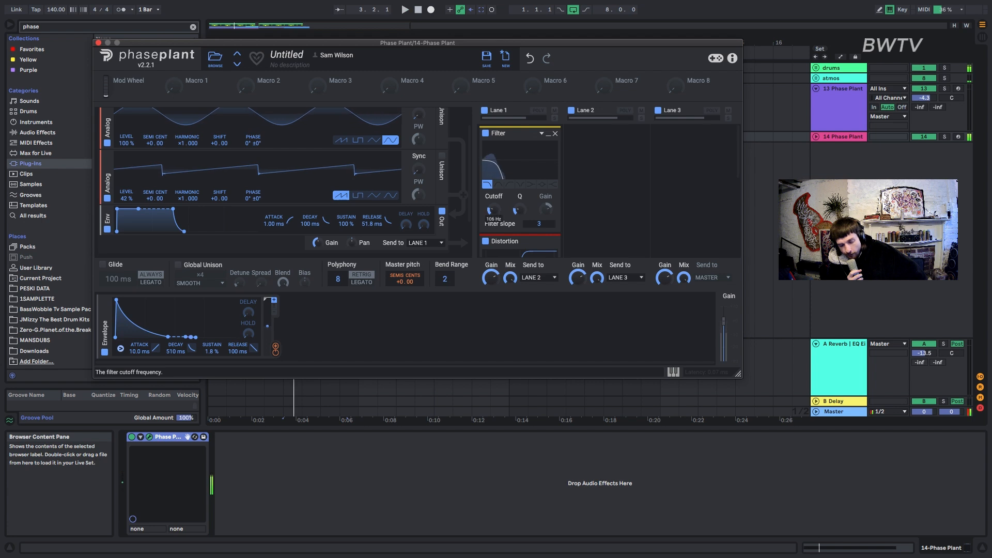
left_click_drag(277, 348, 495, 210)
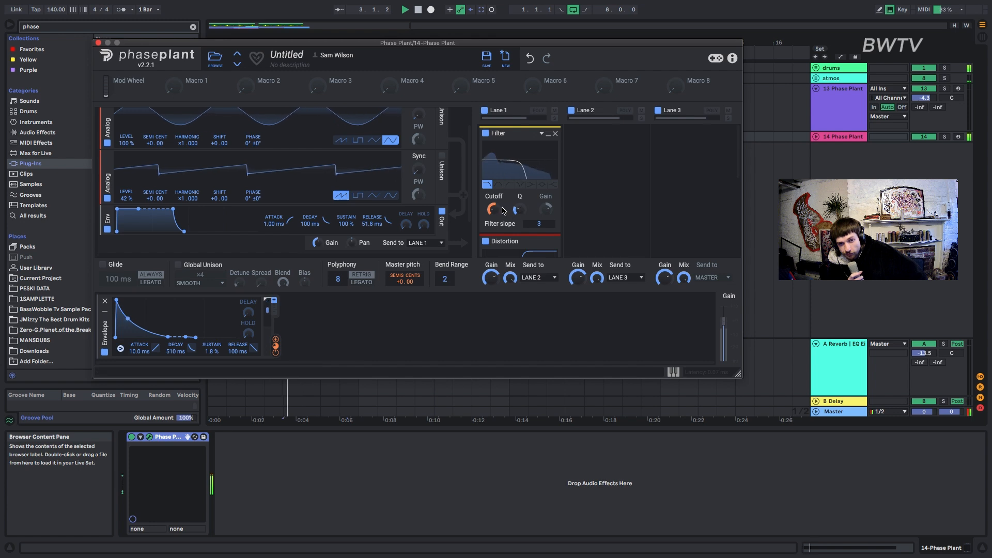
Switch the Lane 1 distortion to Foldback, raise its Spread, Bias and Dynamics, and turn off the DC Filter.
scroll(509, 207, "down", 3)
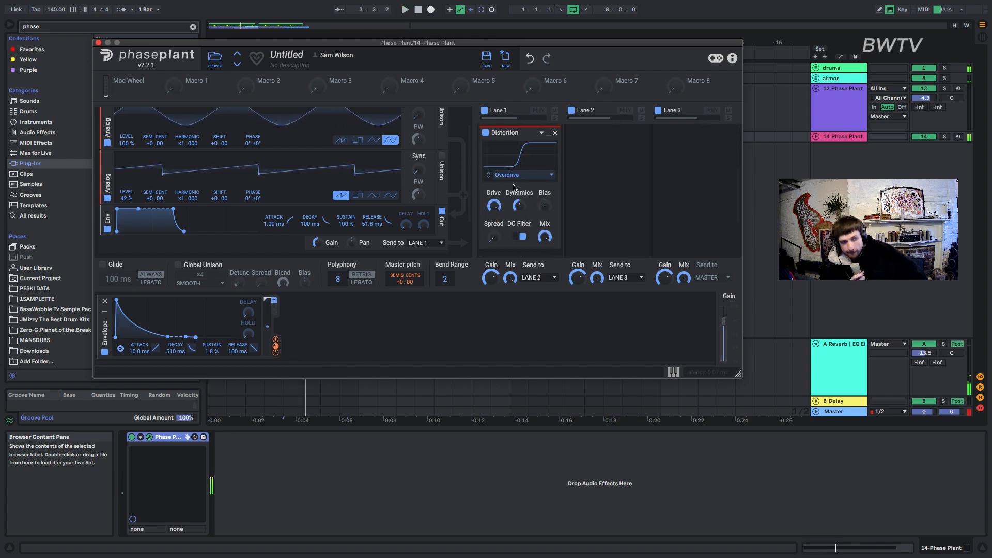
scroll(487, 178, "down", 1)
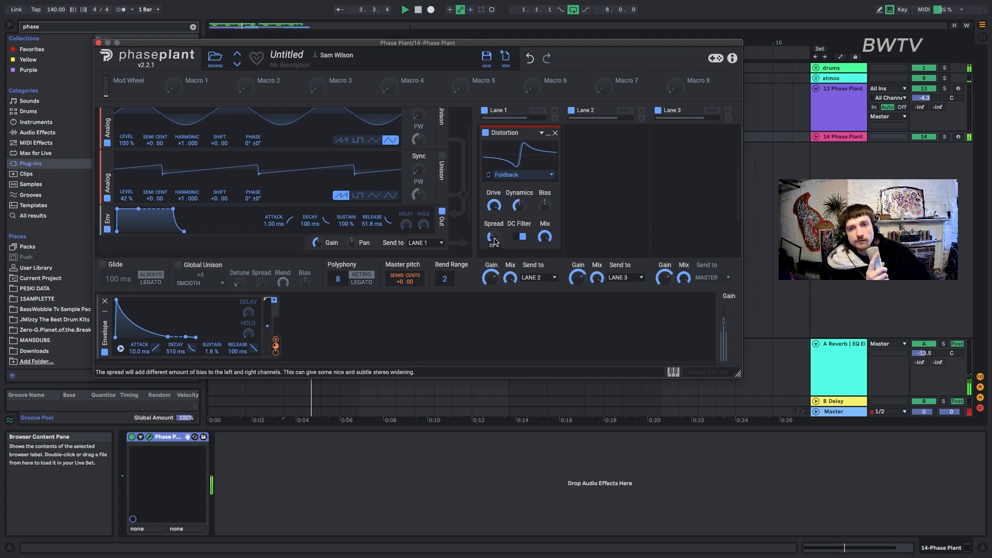
left_click_drag(545, 206, 519, 195)
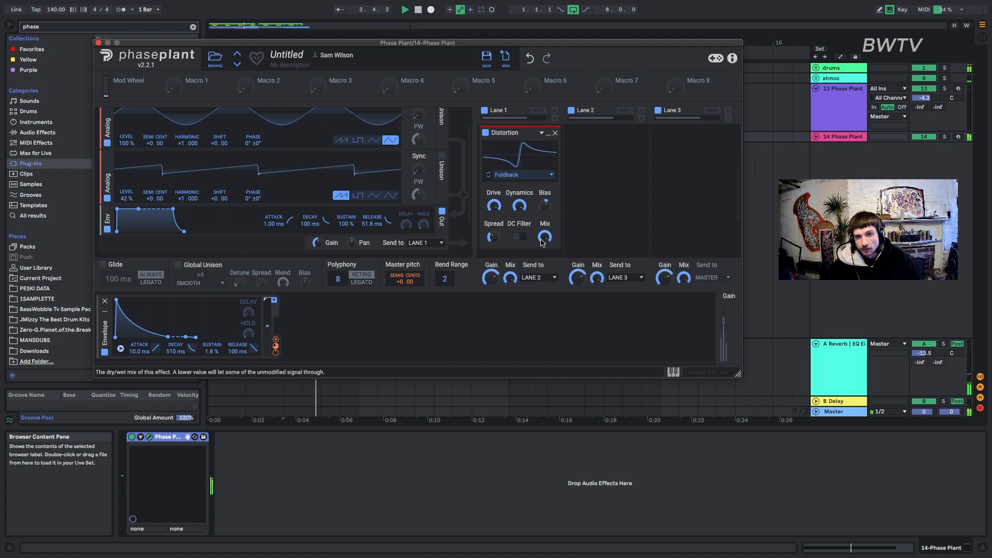
Add a second Distortion below the Foldback distortion in Lane 1.
scroll(525, 227, "down", 3)
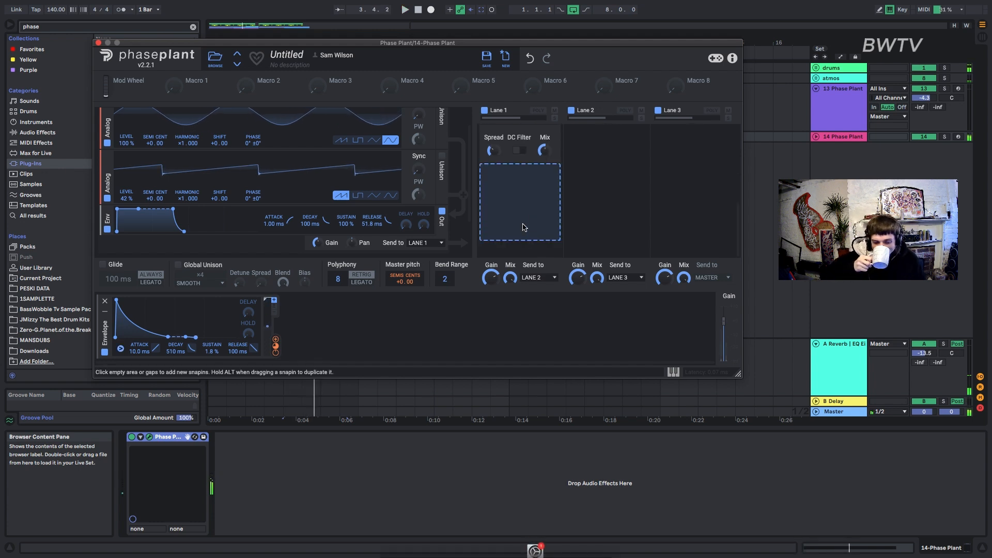
left_click(524, 228)
left_click(509, 290)
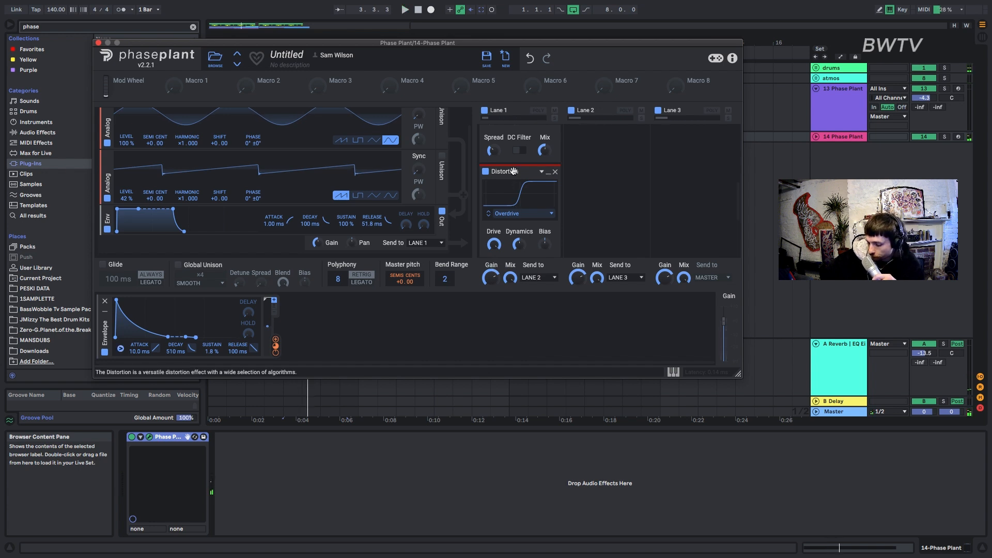
Add another Filter, switch it to band-pass, and place it between the two distortions in Lane 1.
left_click(603, 175)
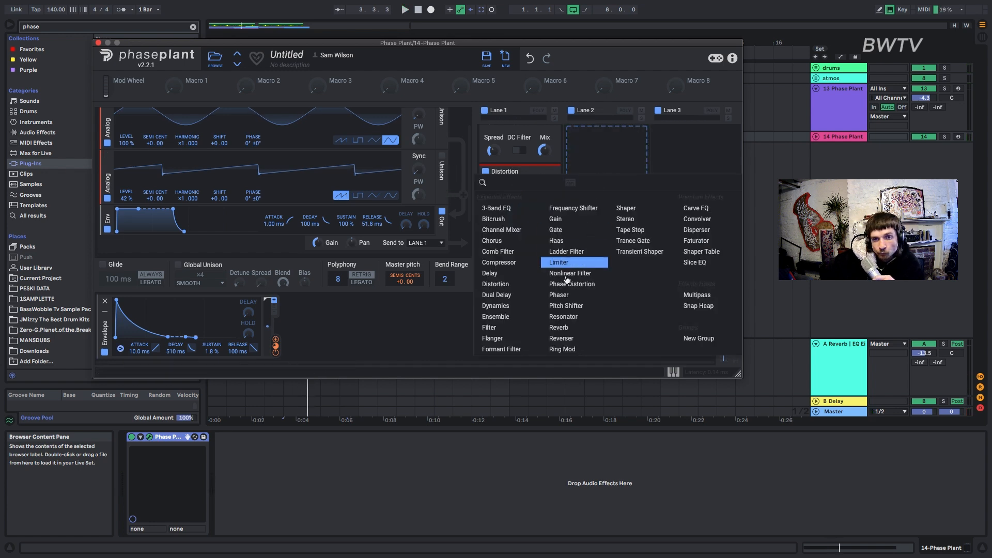
left_click(489, 328)
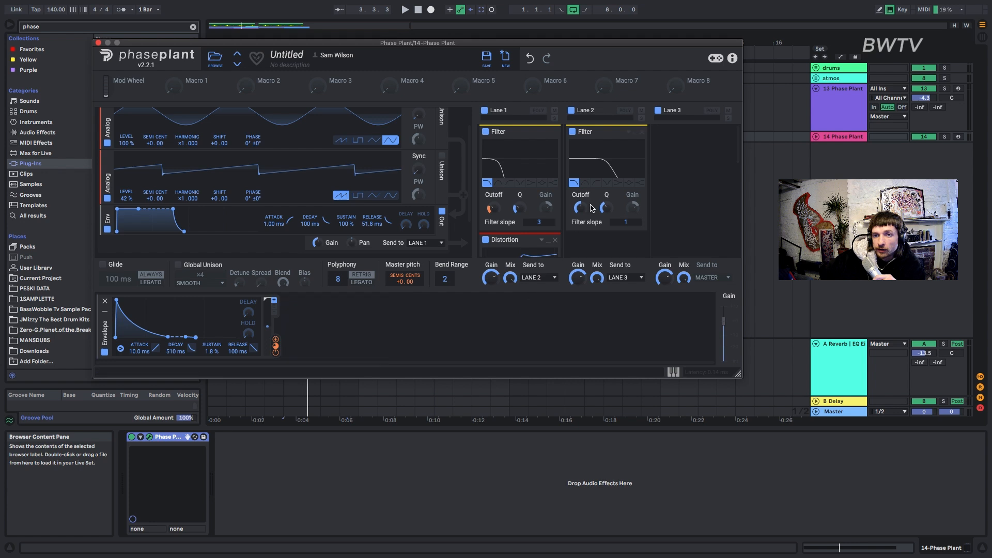
key("space")
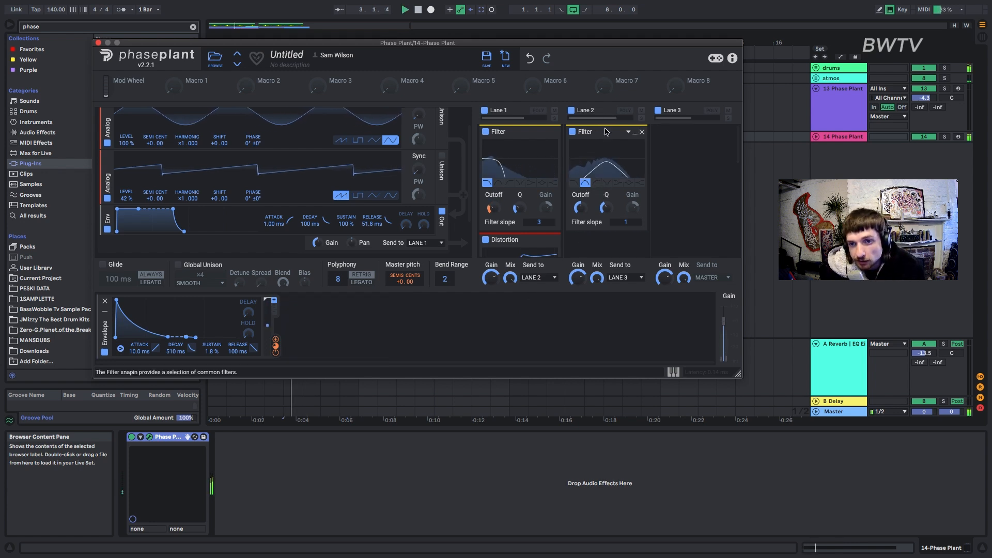
left_click_drag(606, 134, 519, 218)
scroll(520, 218, "down", 3)
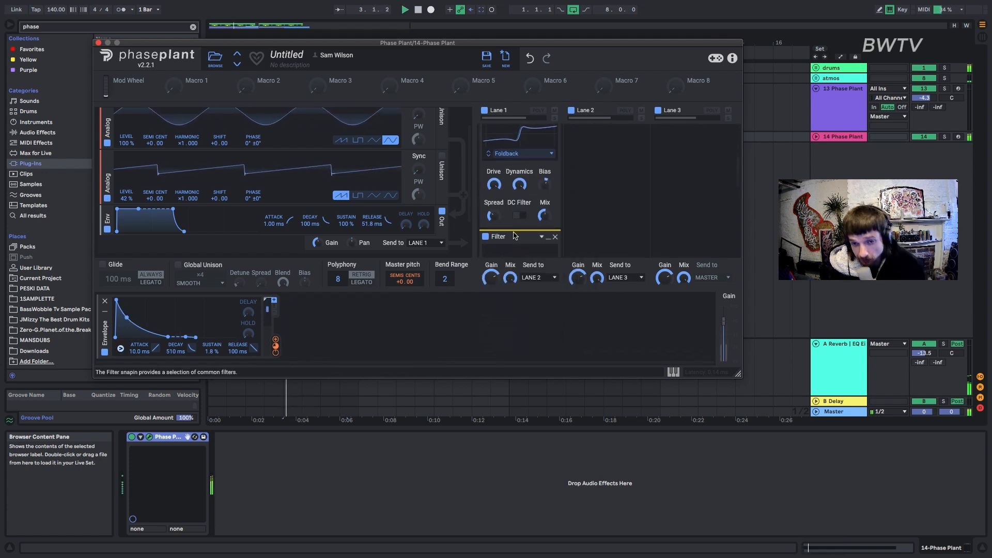
Set the Lane 1 band-pass filter's slope to 3, adjust its cutoff, and audition the sound.
key("space")
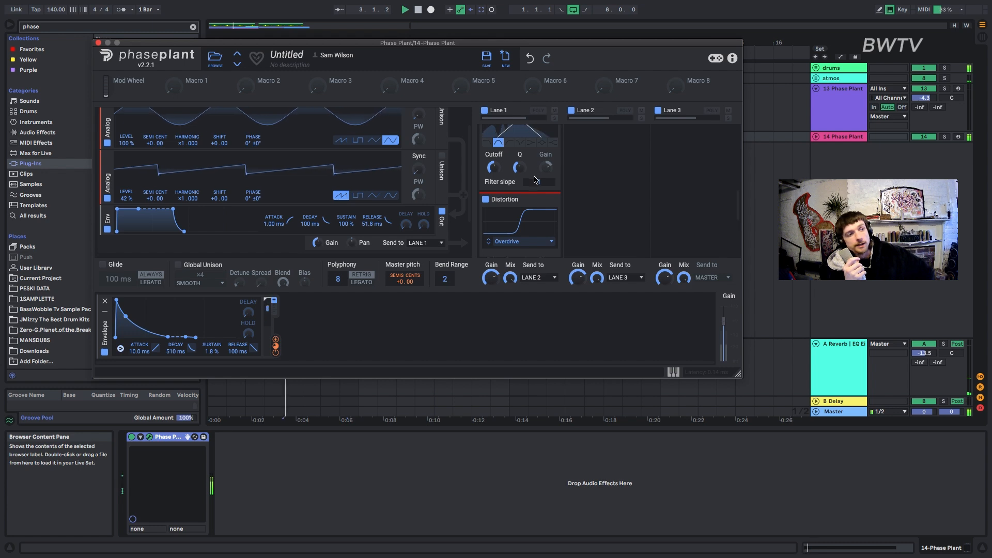
left_click_drag(539, 182, 494, 158)
key("space")
key("space")
key("space")
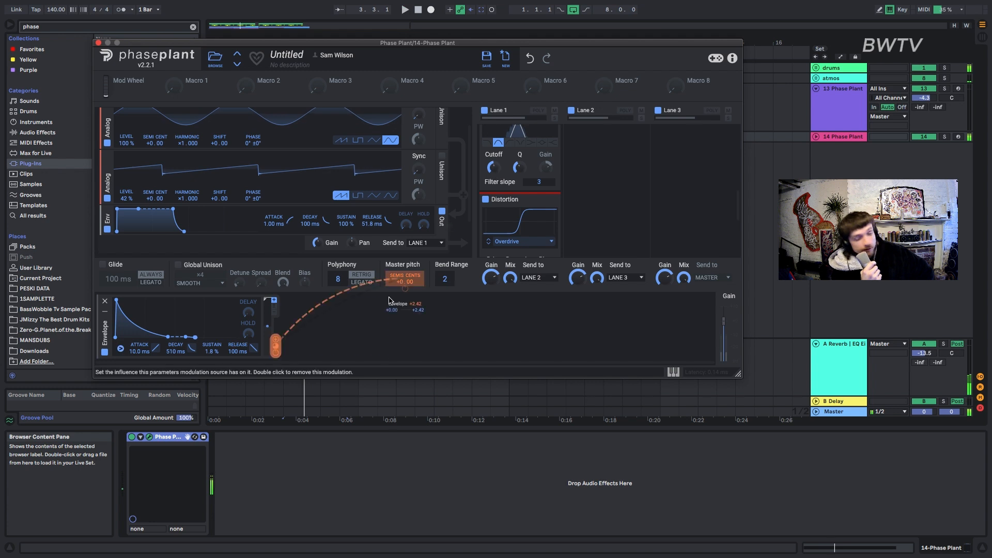
Add a Curve modulator with a steeper falling slope and 1.43 s length, and route it to the band-pass filter's cutoff.
left_click(369, 317)
left_click(392, 290)
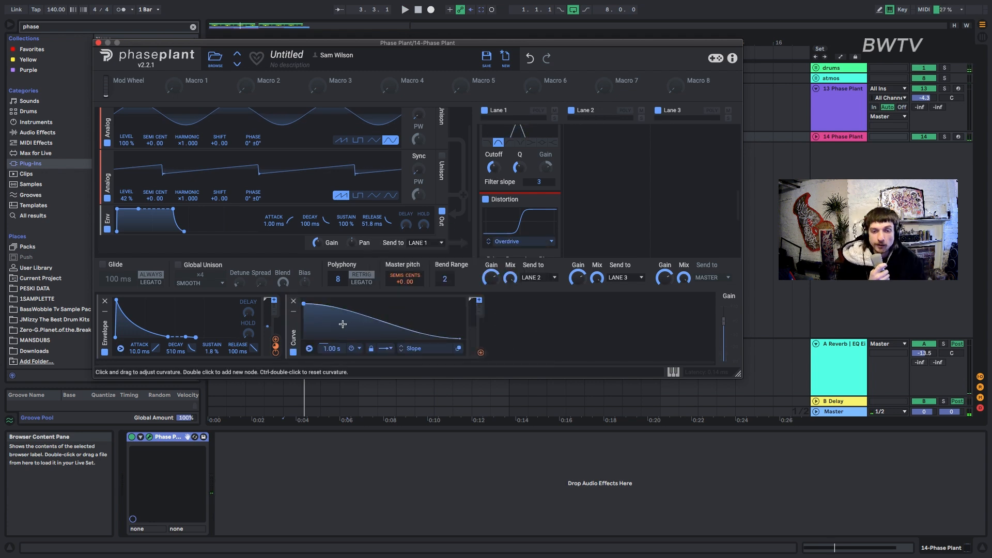
left_click_drag(481, 356, 494, 170)
key("space")
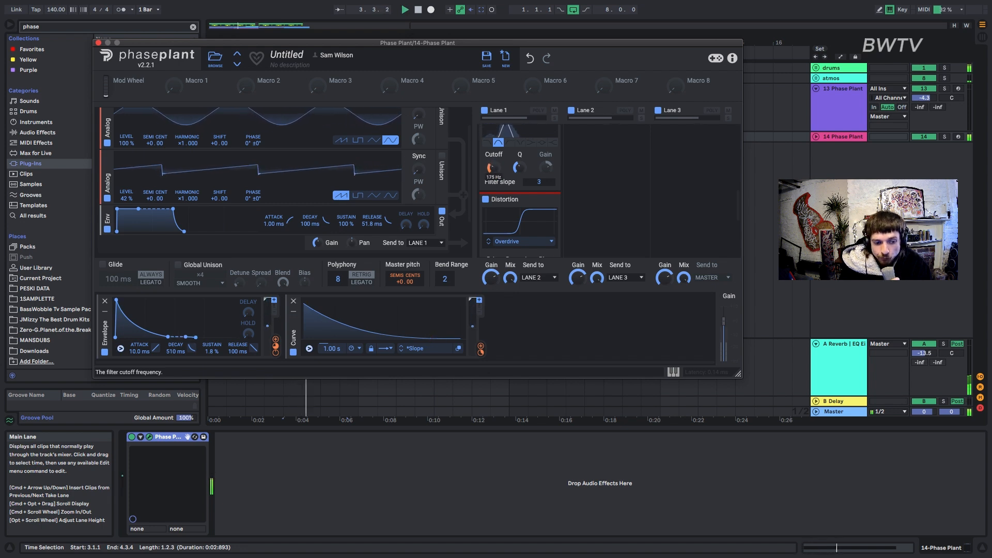
left_click_drag(331, 349, 332, 338)
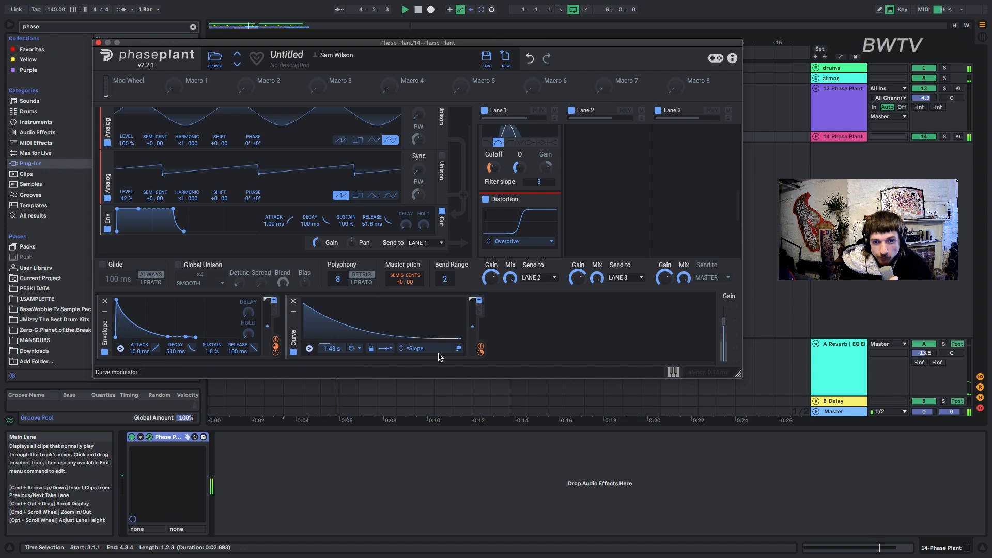
Add a Reverb to Lane 3 and set the amplitude envelope to 24.1 ms attack, 356 ms decay and 88% sustain.
left_click(682, 150)
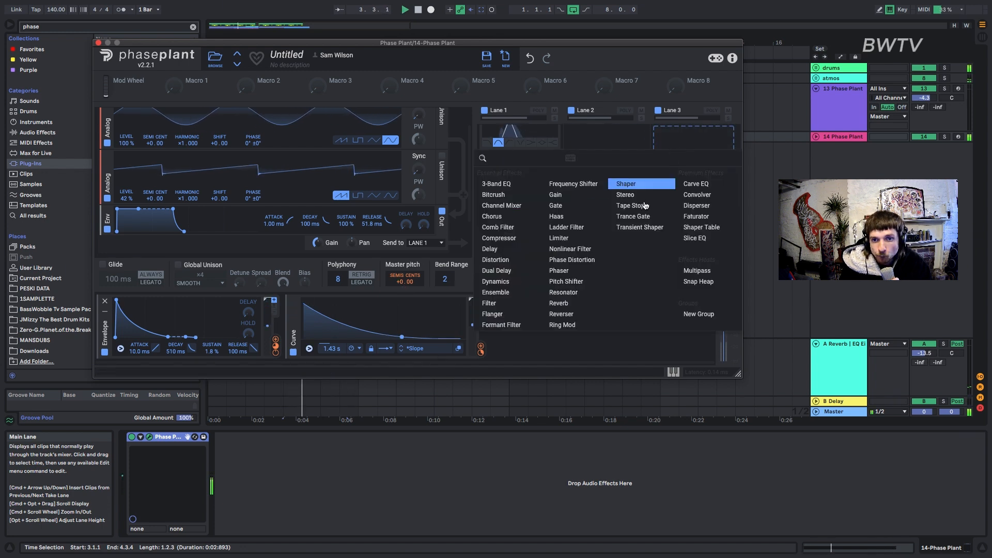
left_click(572, 303)
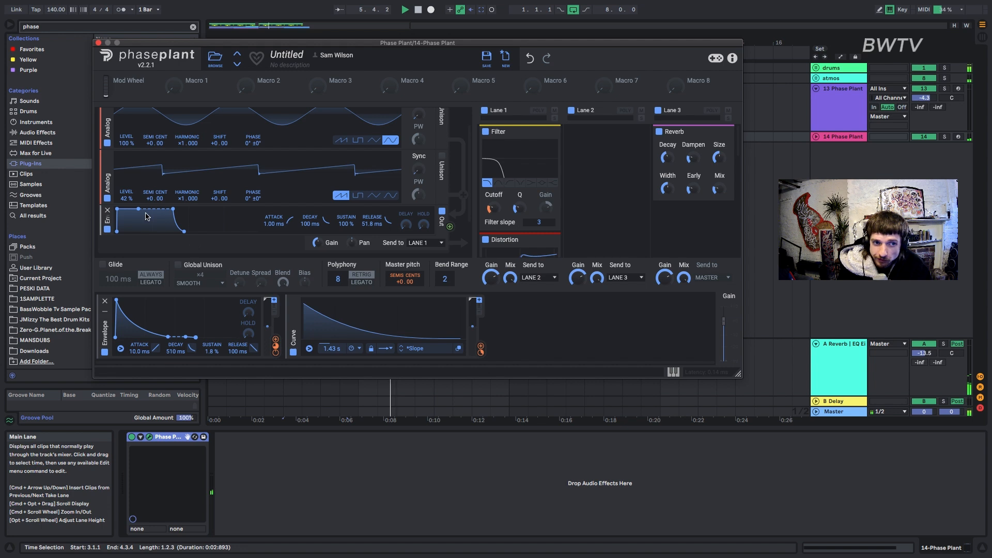
left_click_drag(172, 209, 200, 212)
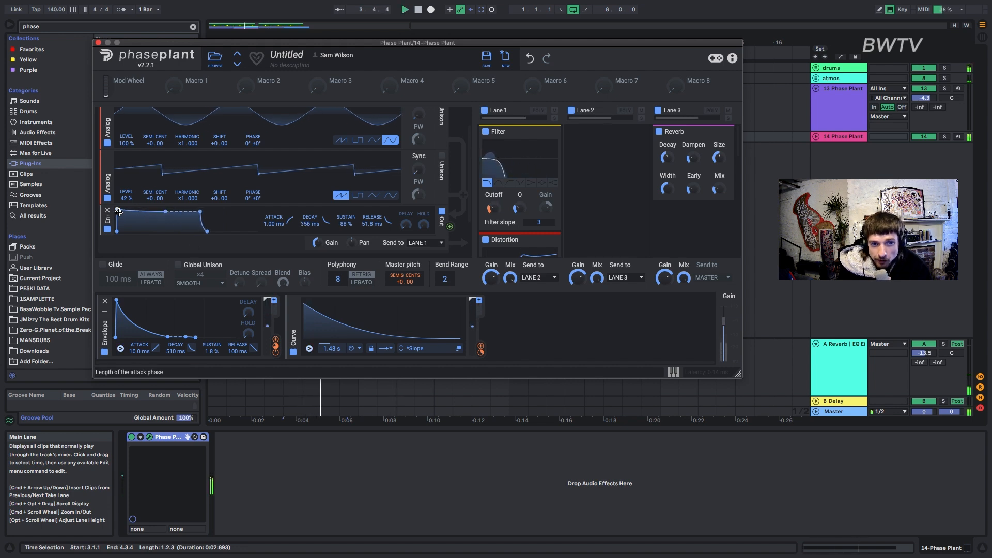
scroll(371, 197, "down", 3)
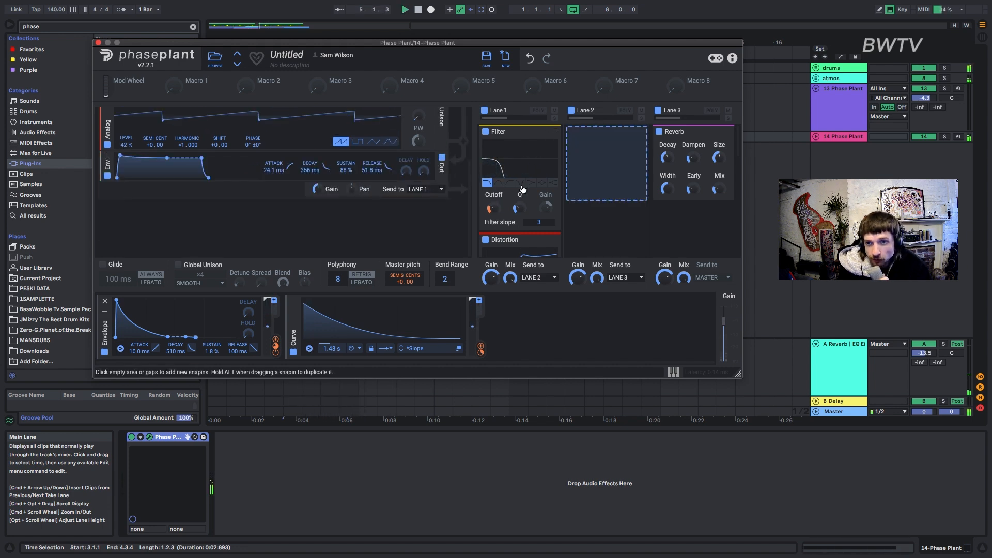
Close Phase Plant, shorten the E0 note in the track 14 clip so it ends at 2.3.3, and play it.
key("space")
left_click(98, 44)
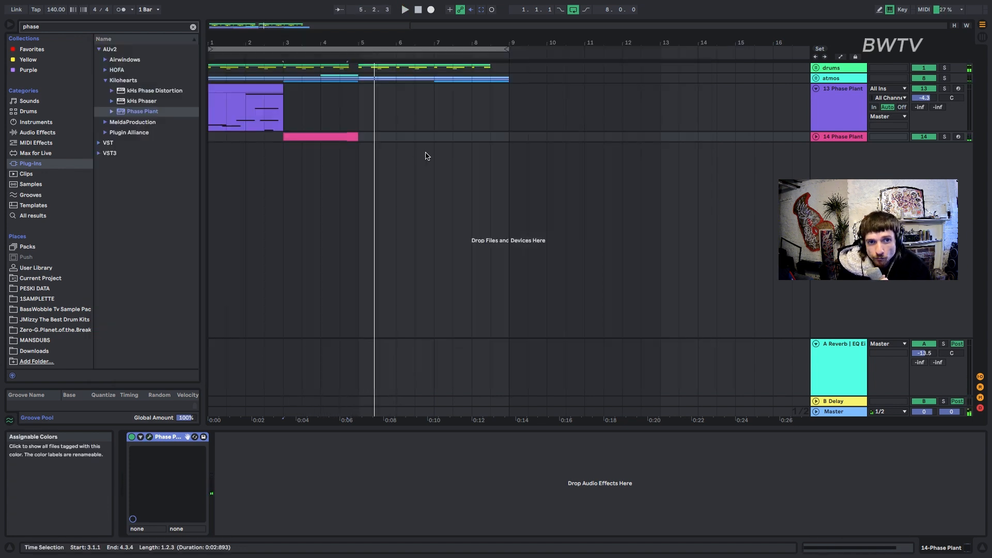
double_click(354, 136)
left_click_drag(873, 406, 851, 406)
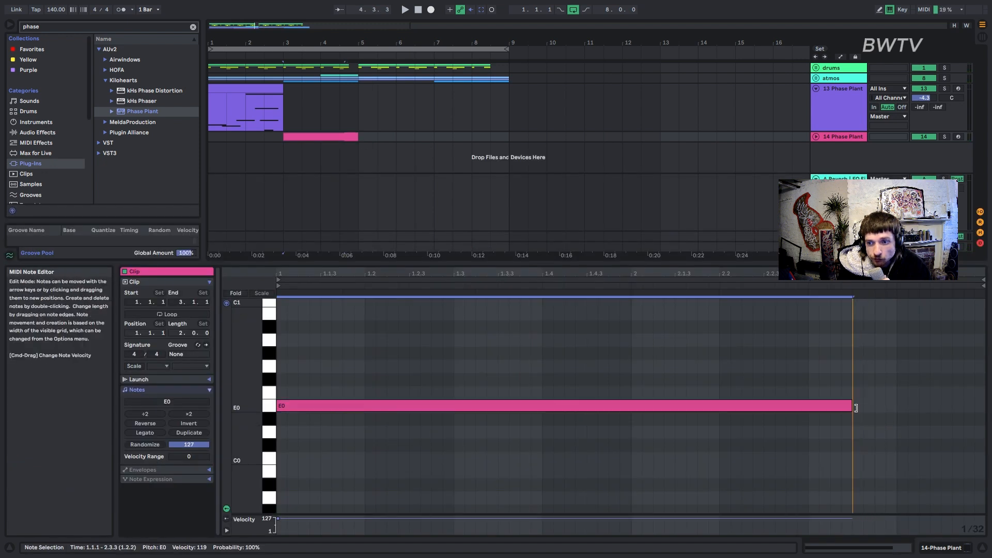
key("space")
Audition the bass clips on tracks 13 and 14 across bars 1 to 5, and load another Phase Plant on a new track below.
left_click(849, 137)
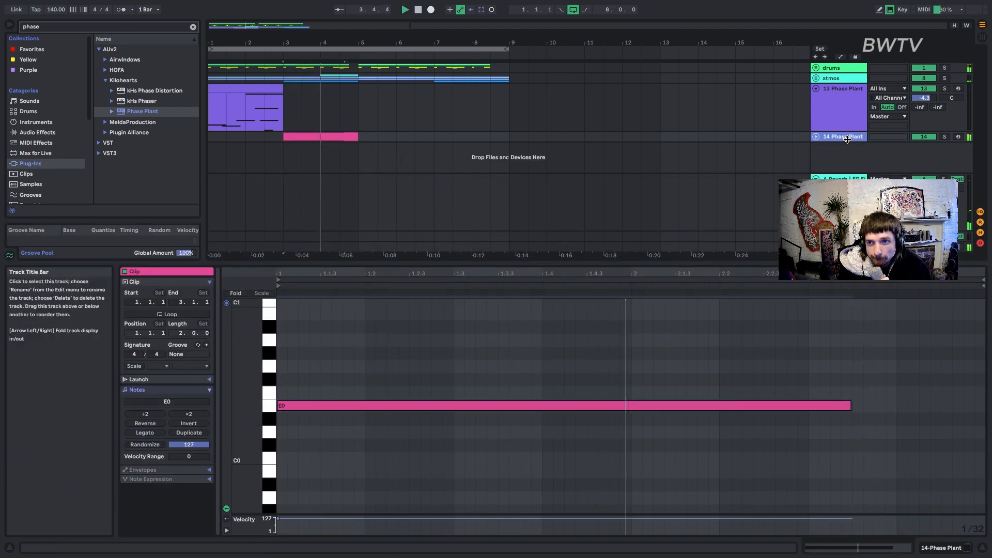
left_click_drag(358, 96, 210, 136)
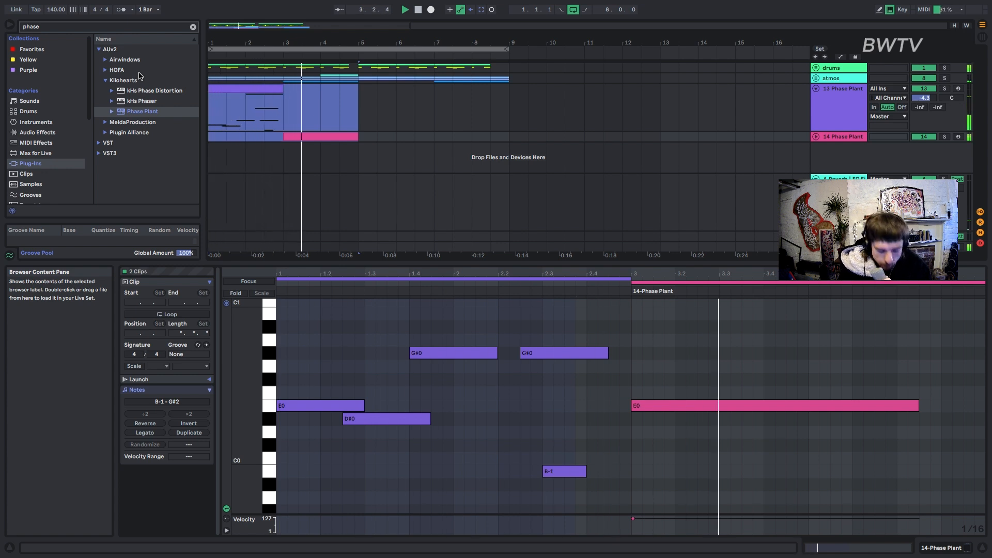
left_click_drag(325, 161, 359, 151)
key("space")
left_click_drag(161, 115, 325, 156)
Add two Analog oscillators to track 15's Phase Plant and set the first one to a sine wave.
left_click(305, 134)
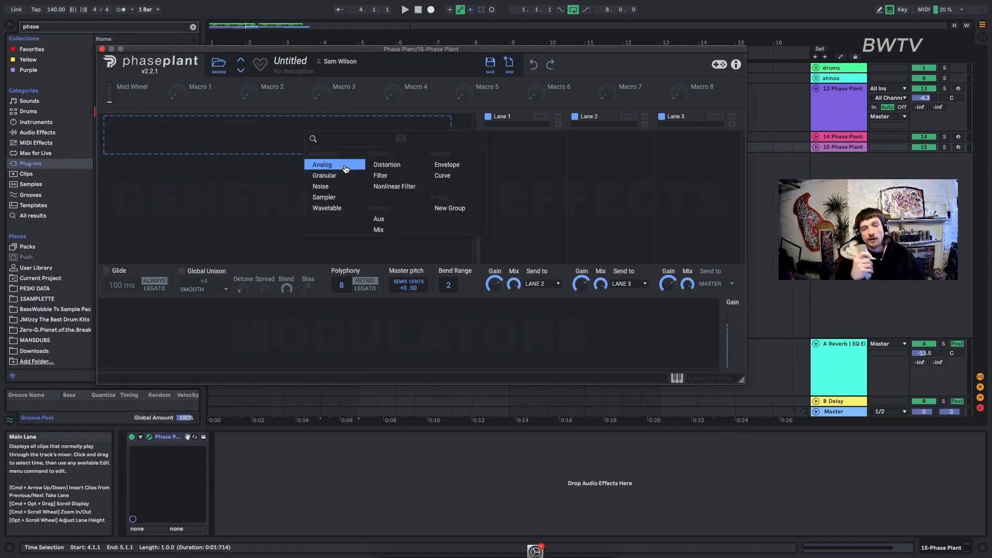
left_click(346, 169)
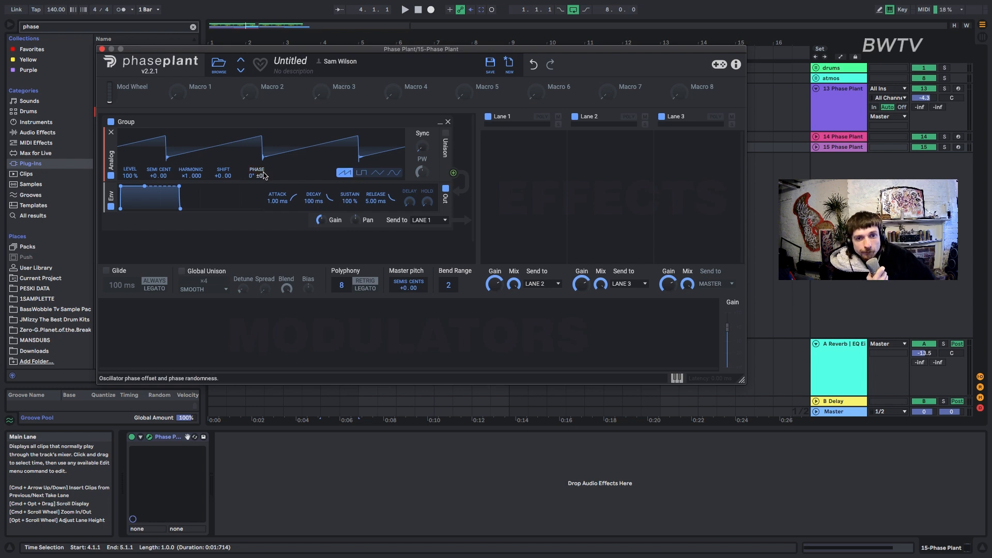
left_click(272, 184)
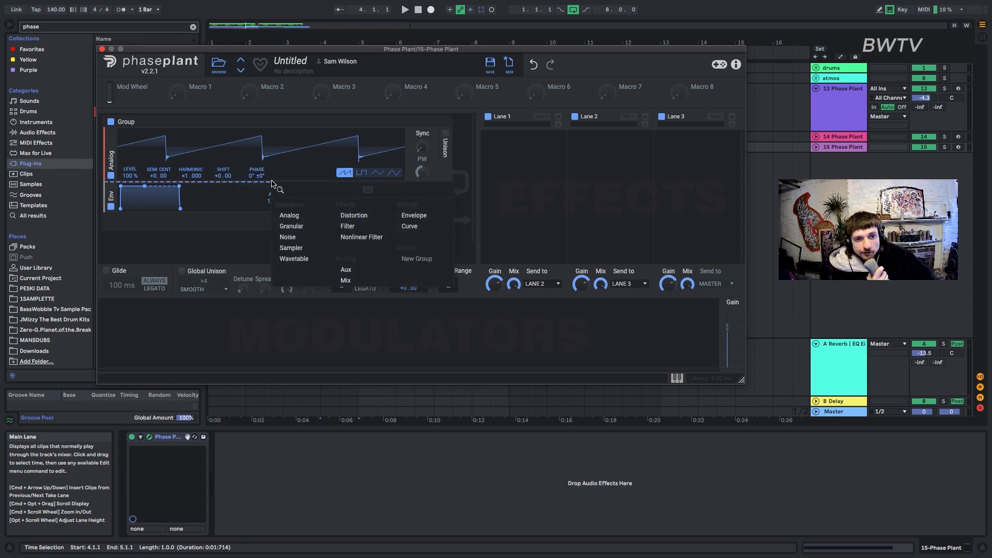
left_click(305, 221)
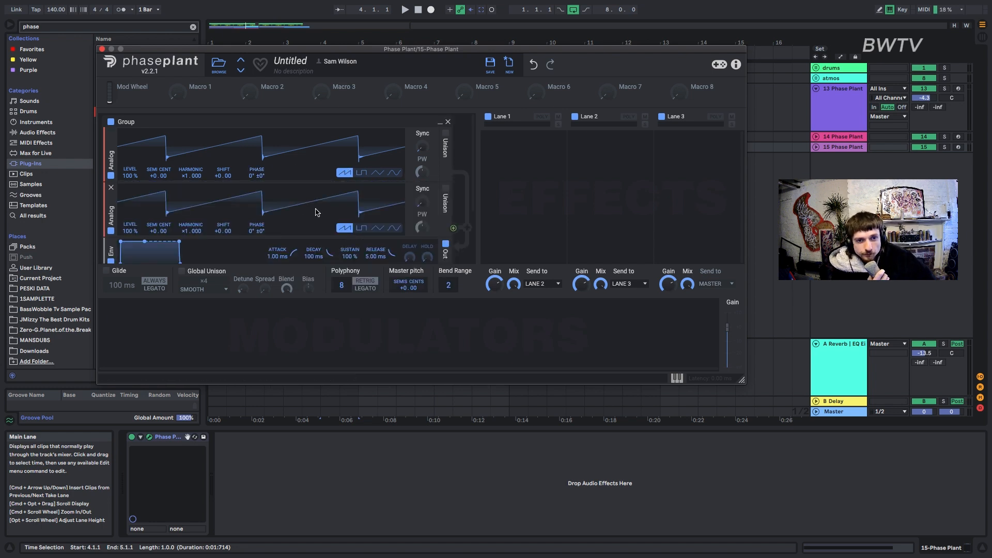
left_click(395, 172)
left_click(153, 342)
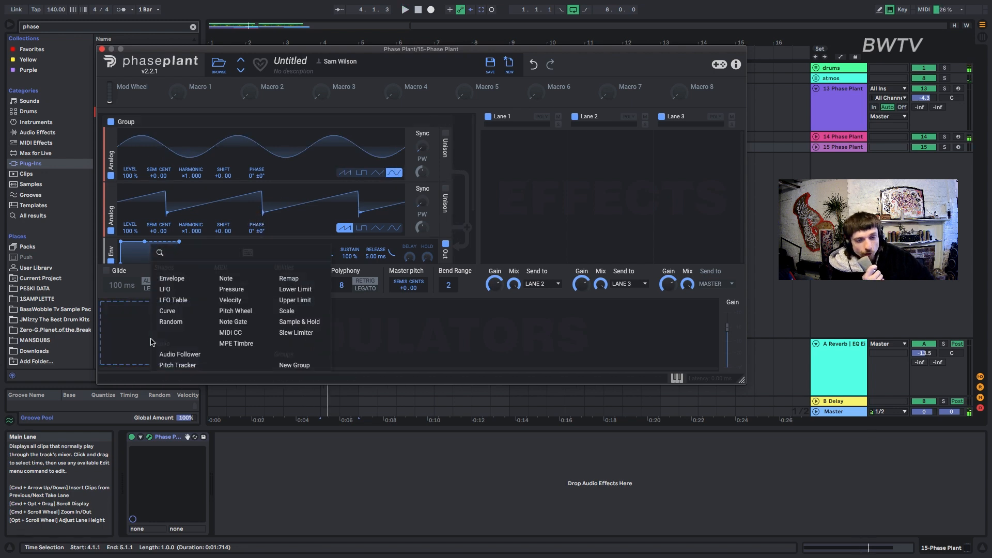
left_click(151, 340)
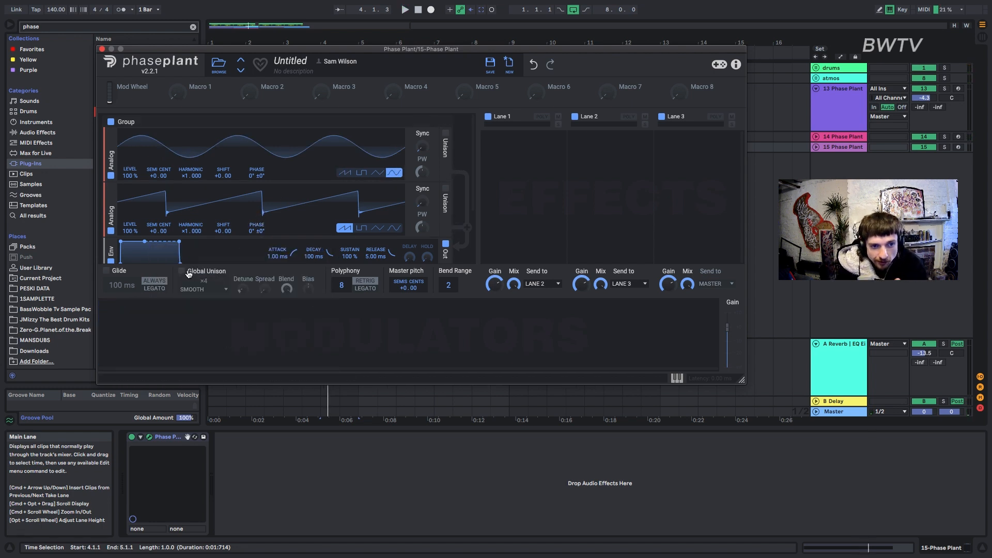
Enable Unison on the sine oscillator with 2 voices in Hard mode.
left_click(445, 134)
mouse_move(217, 194)
left_mouse_down()
mouse_move(217, 222)
mouse_move(217, 194)
left_mouse_up()
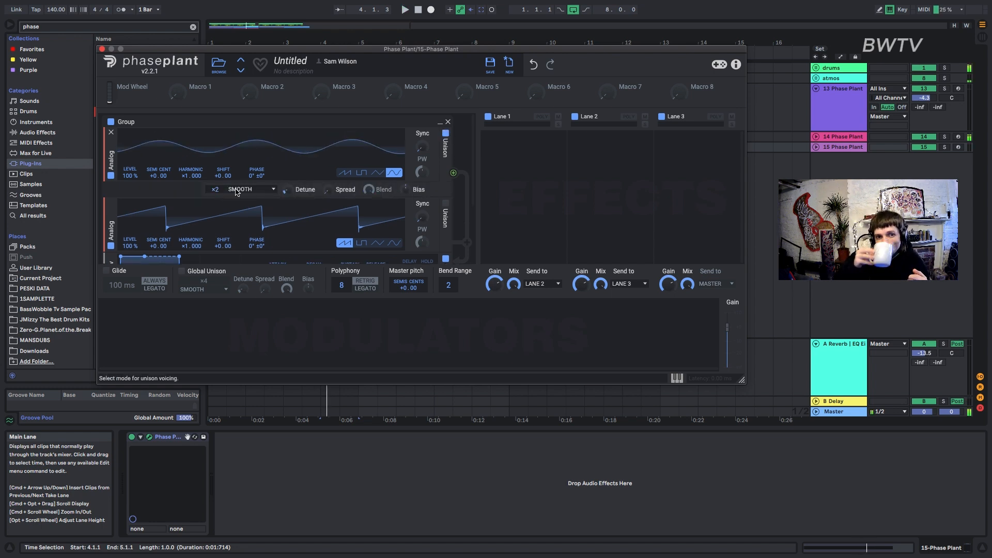
left_click(236, 193)
left_click(275, 206)
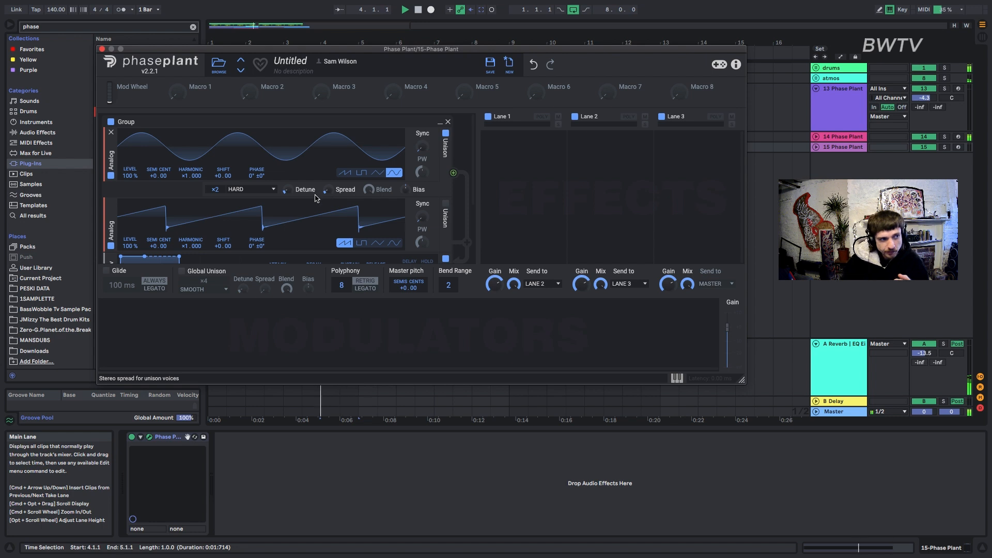
Modulate a Lane 1 low-pass filter's cutoff with an LFO Table and set the table's Frame to 201.
left_click(155, 328)
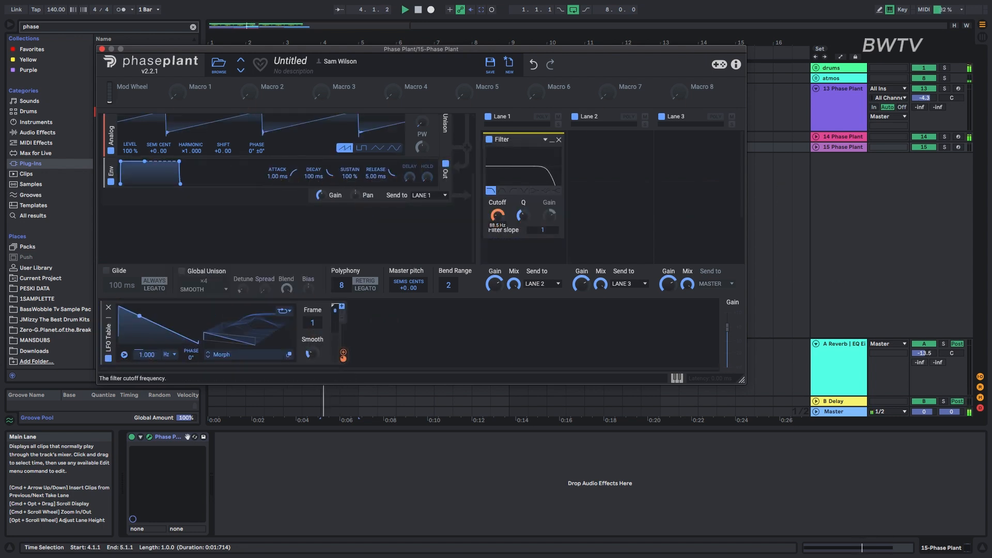
left_click_drag(313, 323, 312, 262)
key("space")
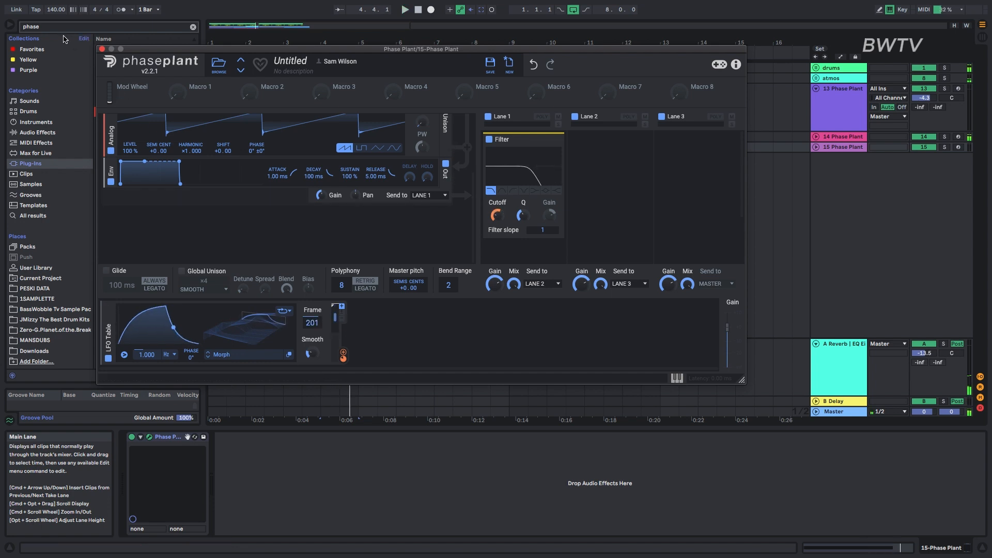
Close Phase Plant, copy track 14's clip to track 15 starting at bar 4, and play it.
left_click(102, 50)
left_click_drag(300, 135, 339, 151)
key("space")
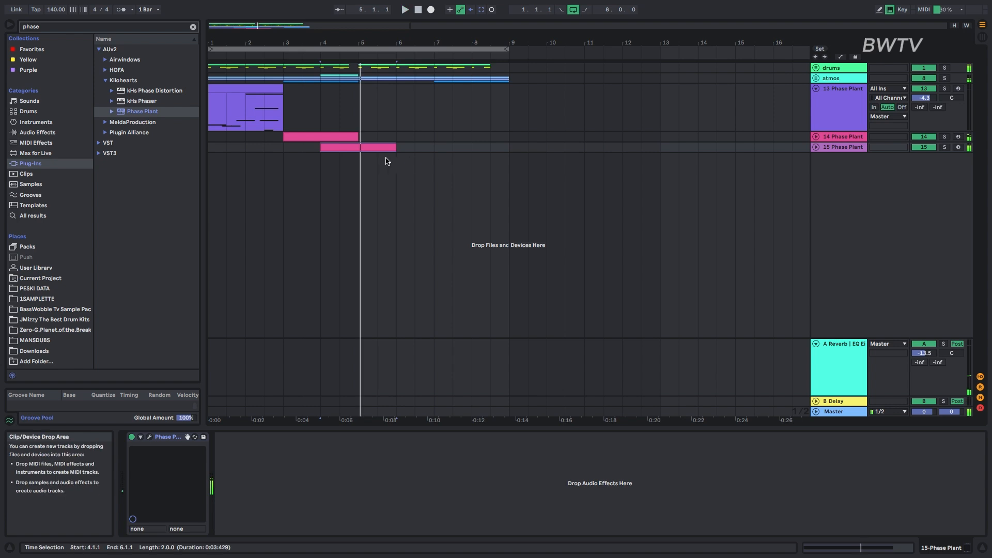
key("space")
double_click(838, 148)
key("space")
key("space")
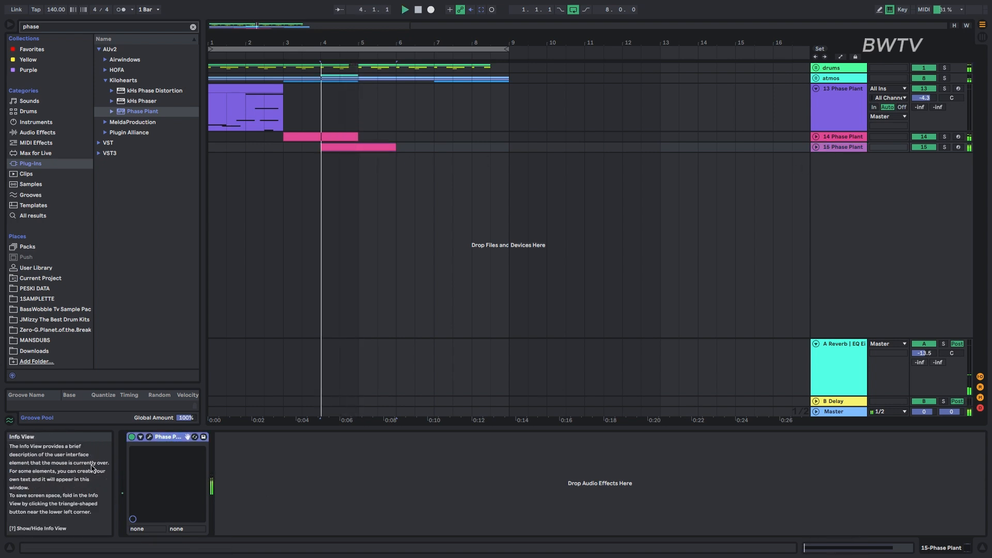
Reopen track 15's Phase Plant, add a Distortion below the saw oscillator in Saturate mode, and play it.
left_click(149, 437)
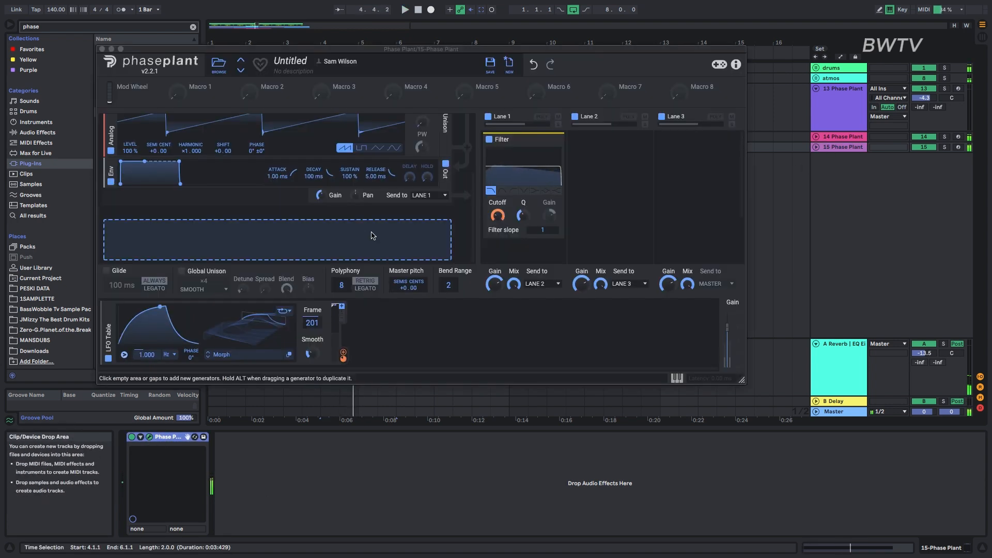
left_click(292, 157)
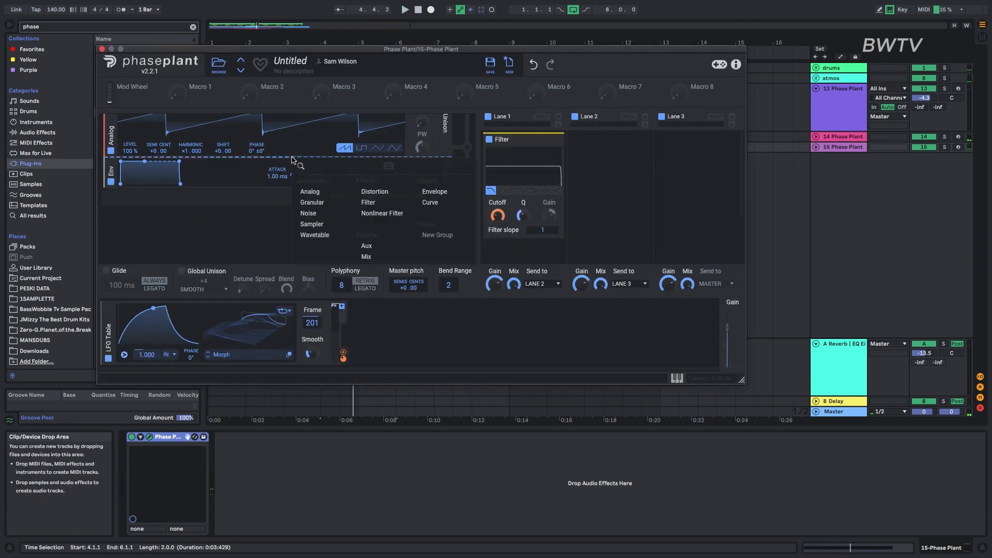
left_click(380, 192)
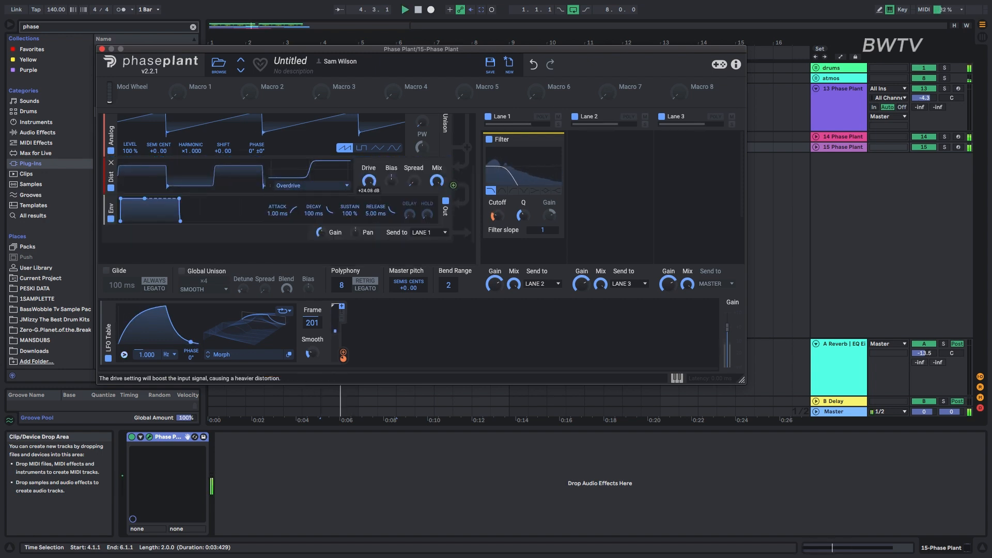
left_click(284, 186)
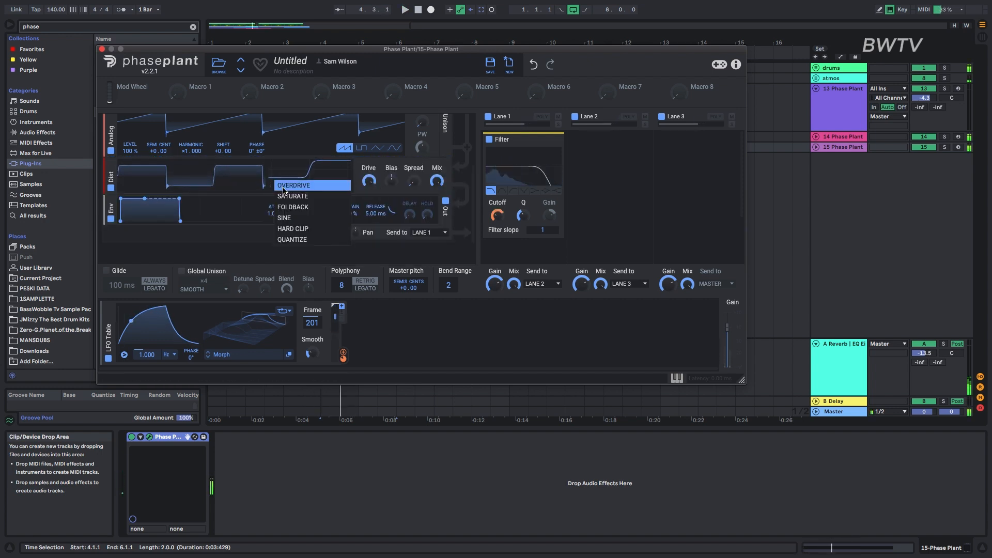
left_click(284, 196)
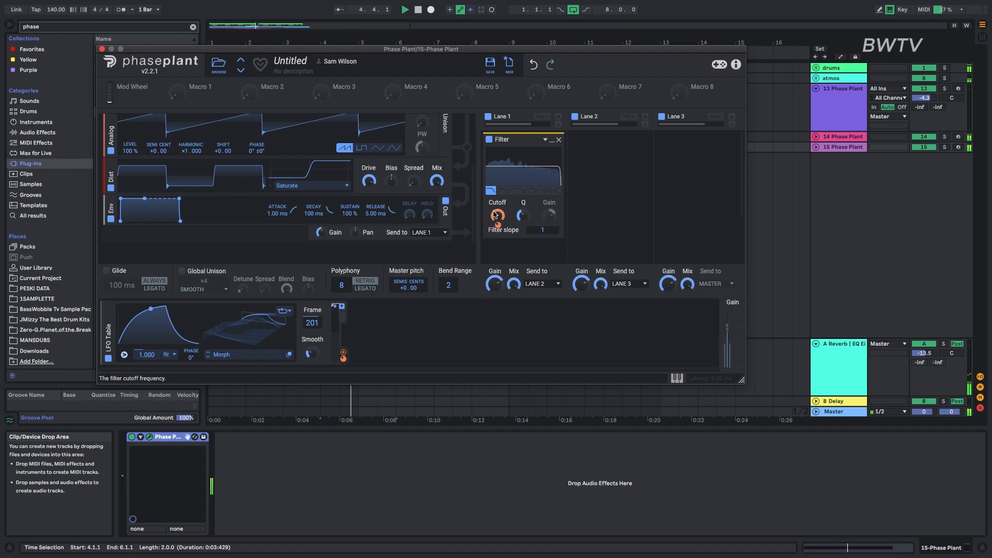
key("space")
Adjust the LFO's modulation of the filter cutoff, sync the LFO Table to 4/16t and set its phase to -32°.
left_click_drag(499, 225, 498, 224)
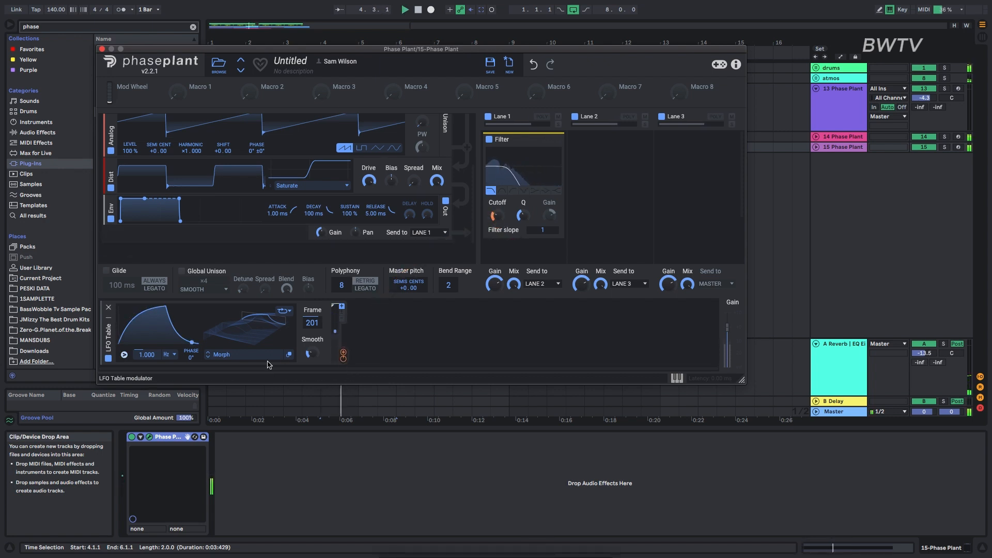
left_click(169, 355)
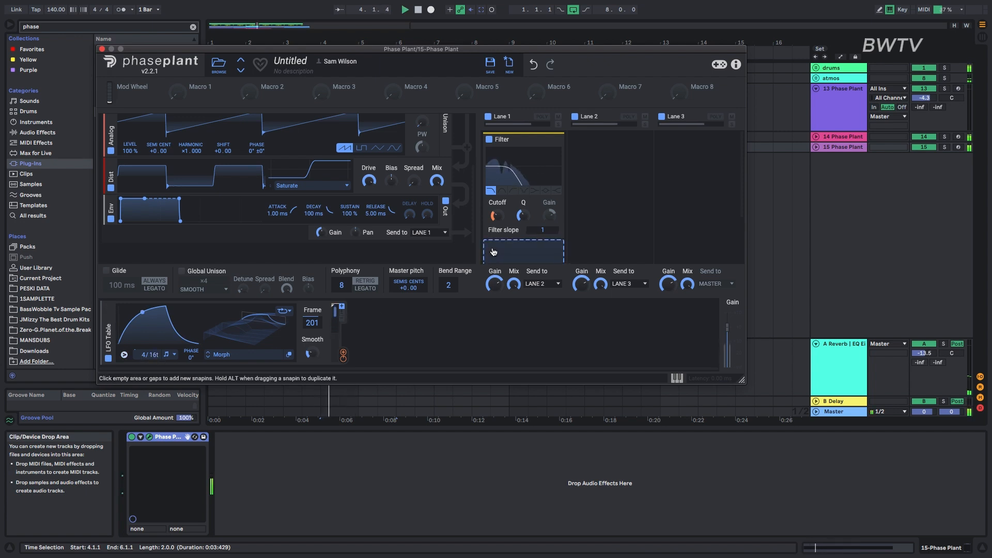
left_click_drag(498, 225, 498, 215)
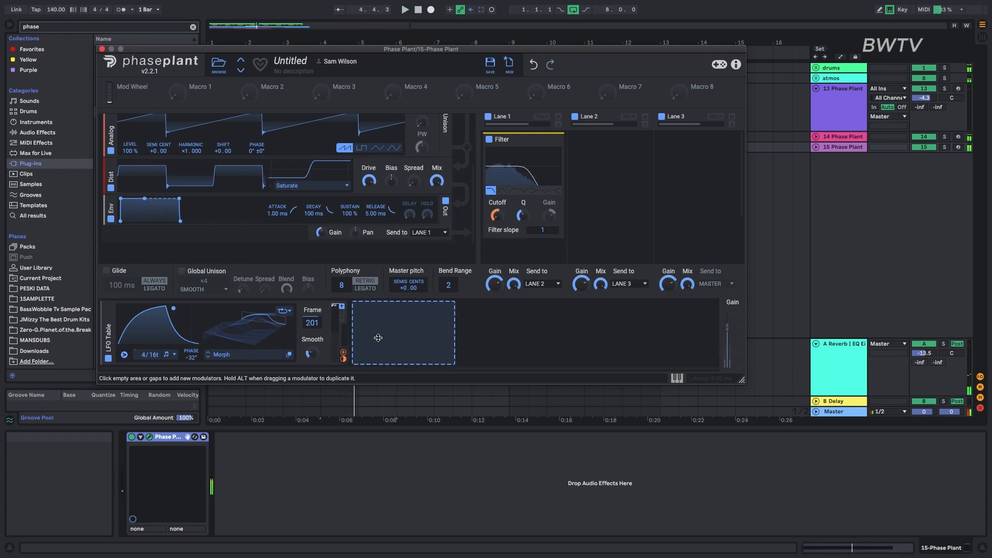
Modulate the Master pitch with a flattened 1.61 s Curve, and set the LFO Table's rate to 2/16t.
left_click(378, 336)
left_click(393, 311)
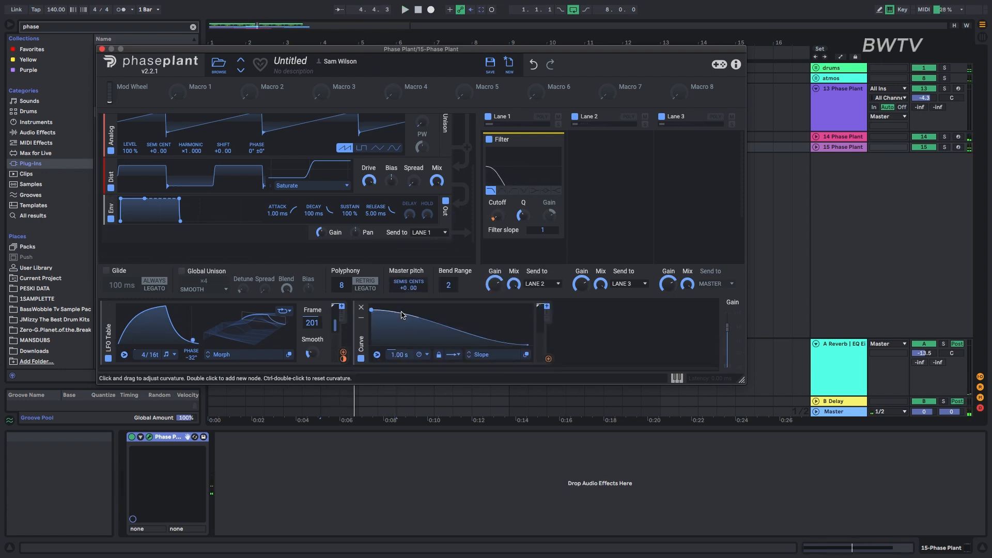
left_click(548, 359)
left_click(409, 295)
key("space")
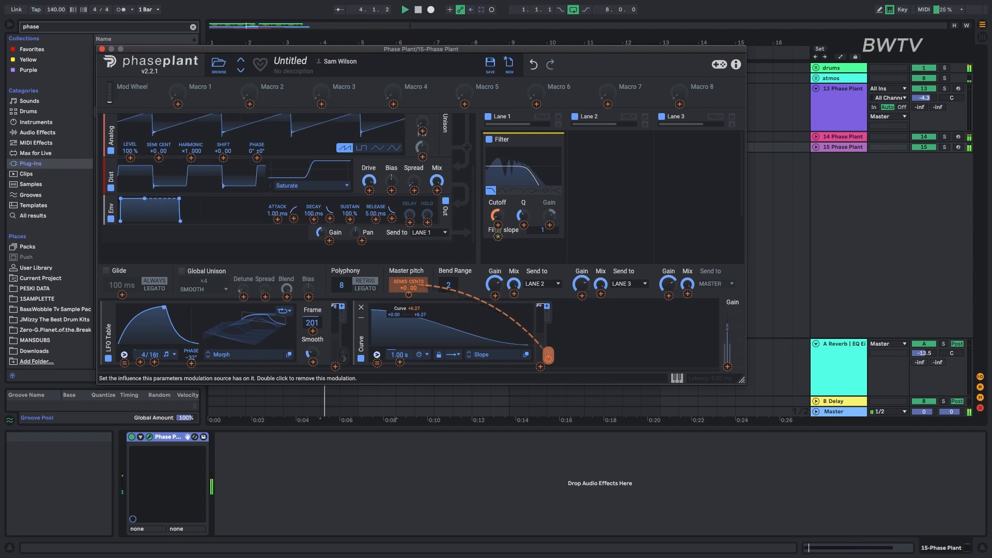
left_click(372, 337)
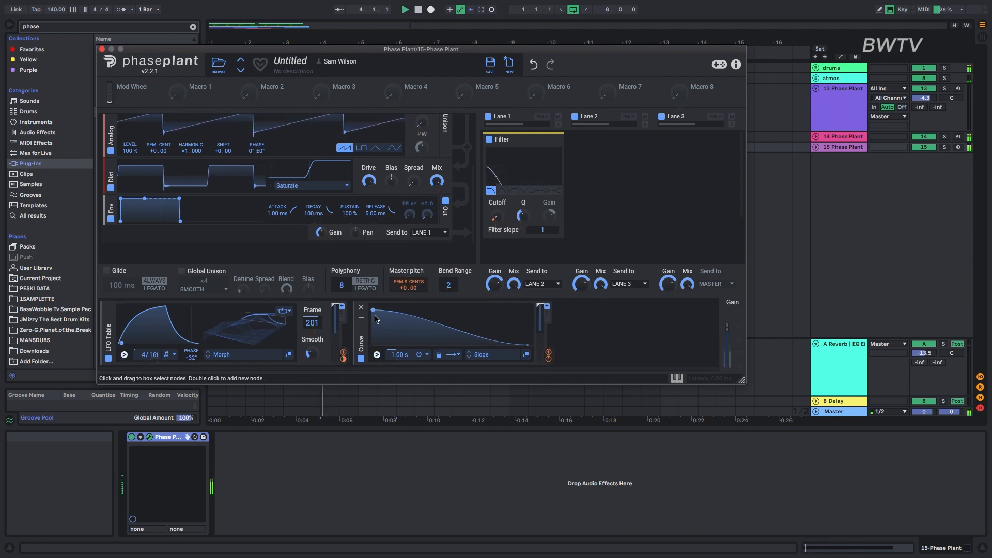
left_click_drag(372, 314, 365, 338)
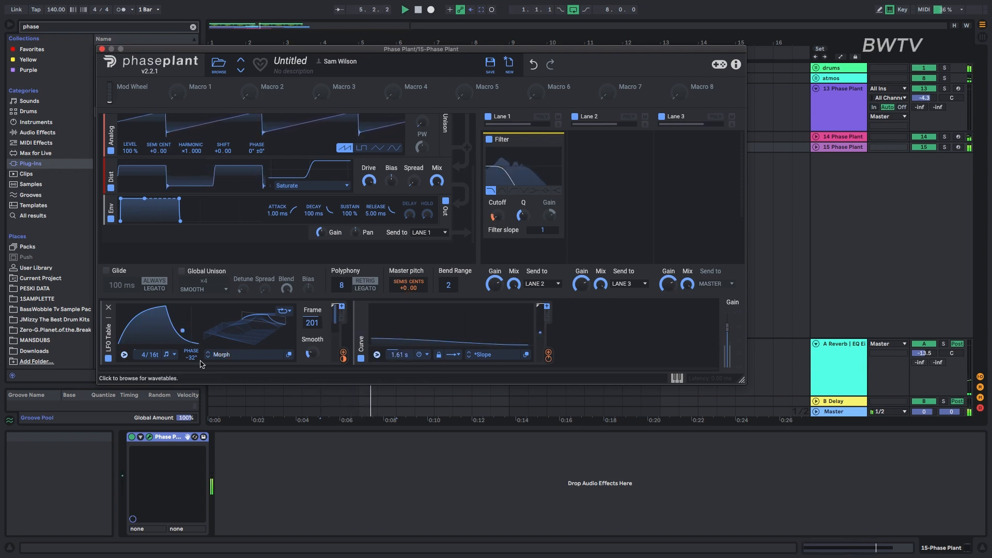
left_click_drag(148, 357, 148, 353)
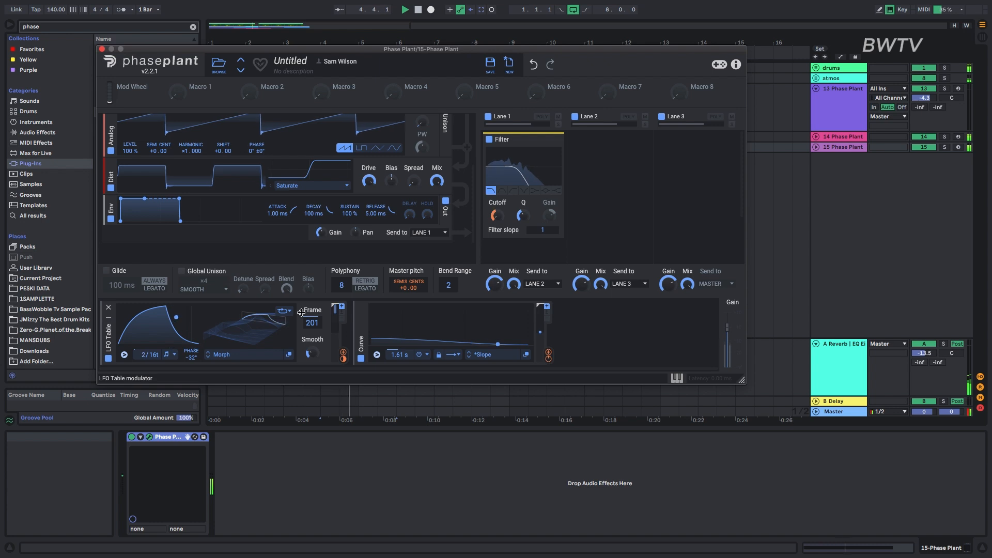
Add a separate sine Analog oscillator at harmonic ×2.000 and use its output to modulate the saw oscillator's Shift.
left_click(310, 248)
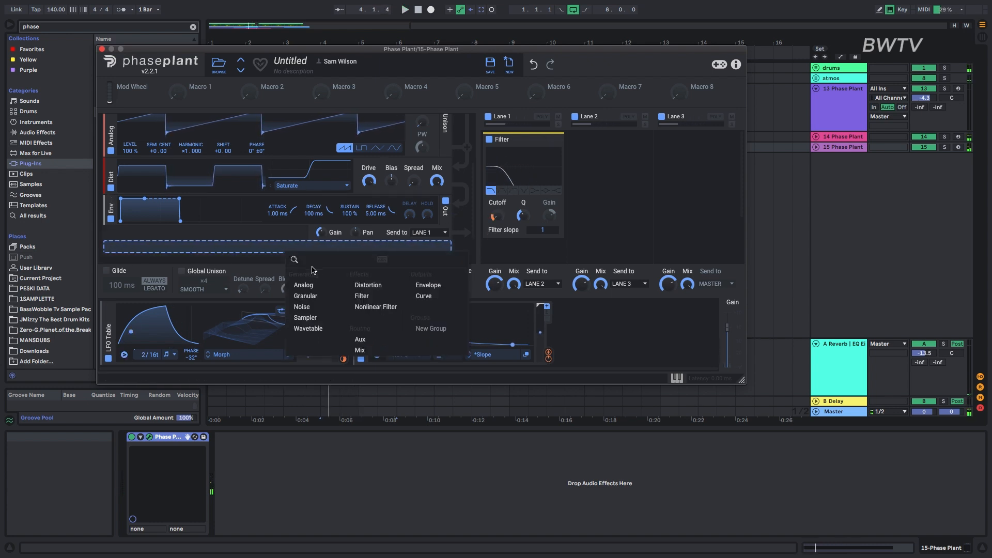
left_click(312, 285)
left_click(400, 255)
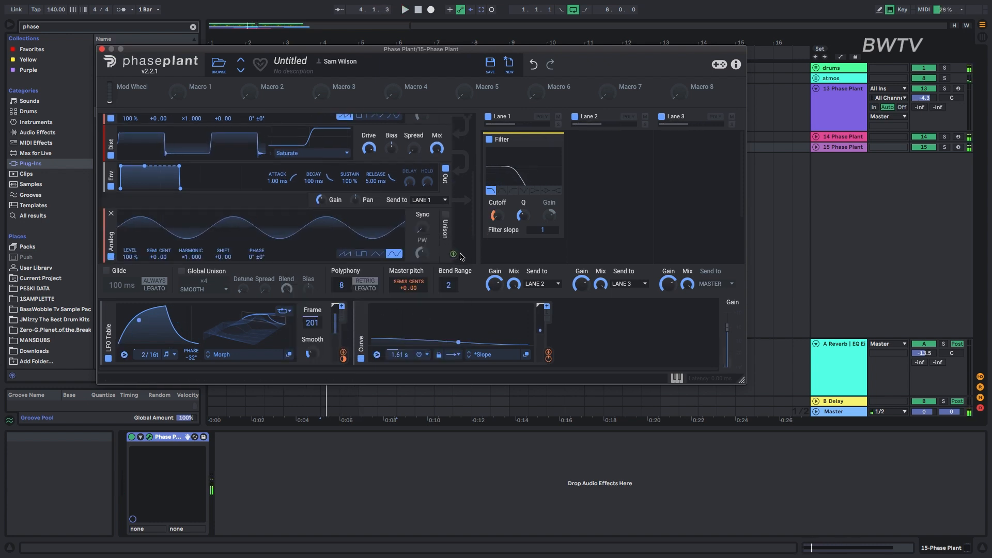
scroll(371, 222, "up", 3)
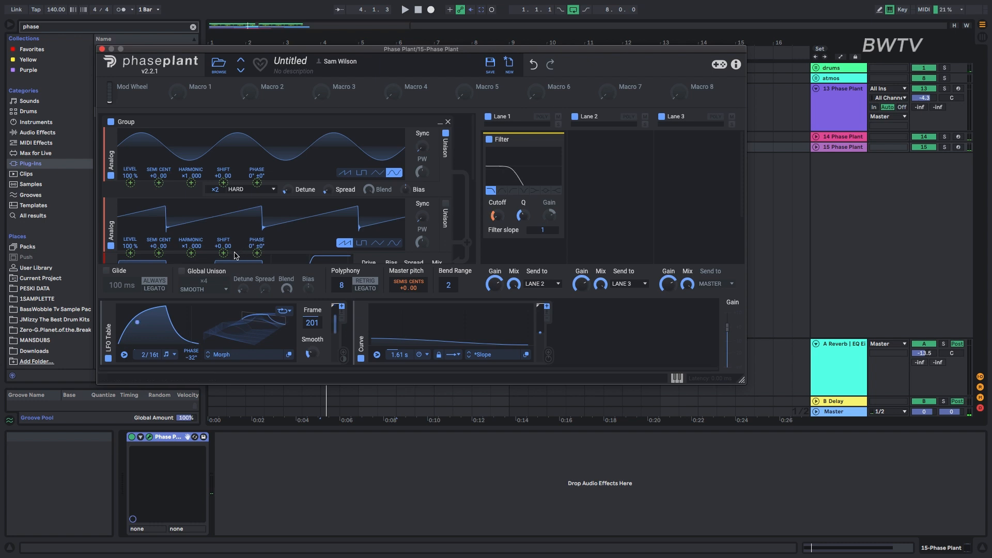
left_click_drag(223, 253, 223, 223)
key("space")
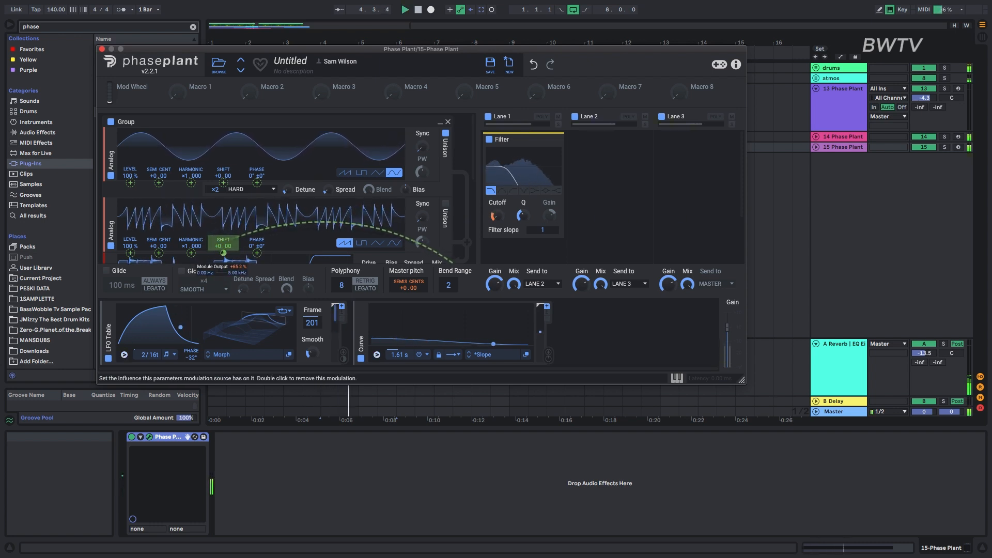
scroll(247, 243, "down", 5)
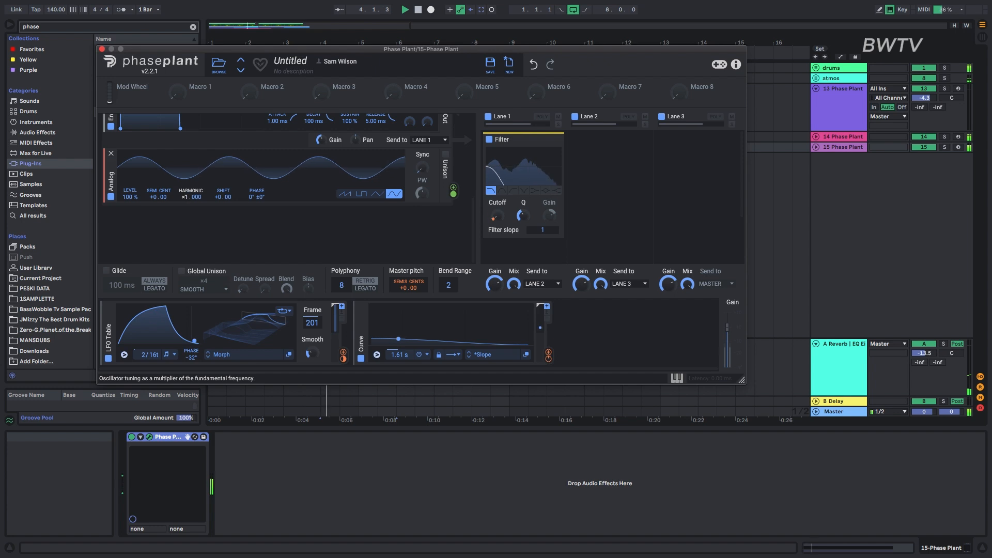
left_click_drag(185, 197, 186, 190)
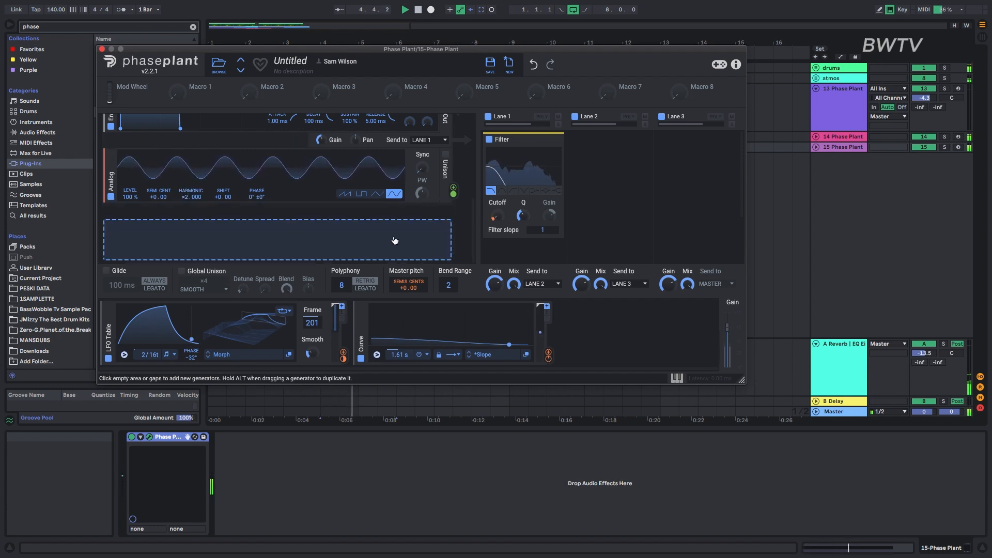
Readjust the filter's cutoff, LFO modulation depth and Q, set the LFO Table's rate to 4/16t, and play it.
left_click_drag(495, 215, 491, 225)
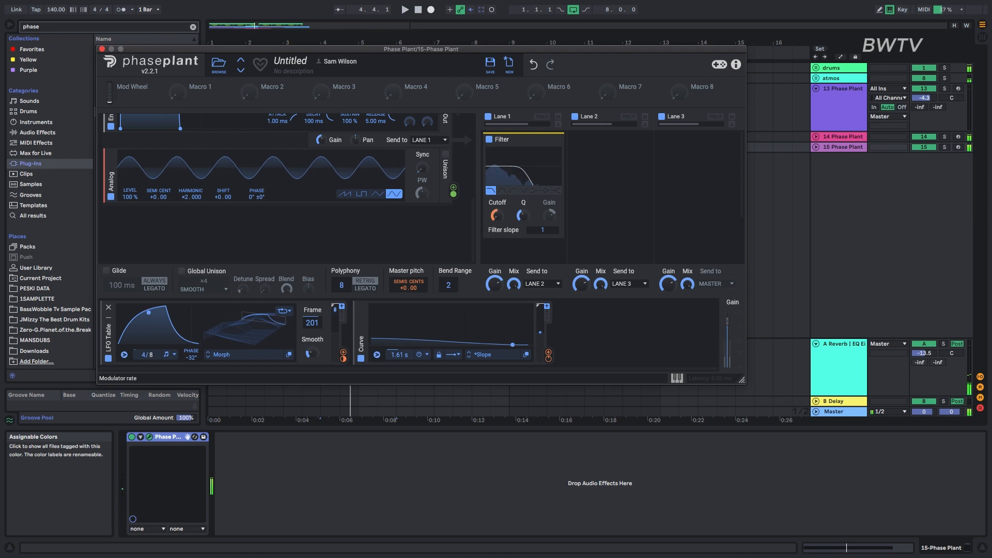
left_click_drag(344, 354, 498, 226)
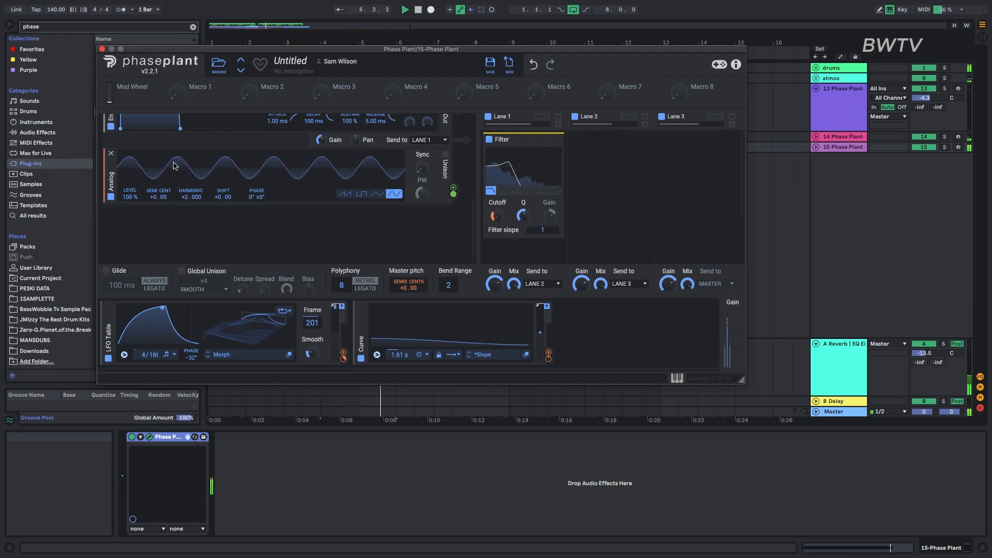
key("space")
key("space")
Close Phase Plant, move track 15's clip to start at bar 5, and set the track's volume to -1.4.
left_click(102, 49)
key("space")
key("space")
left_click_drag(341, 149, 209, 149)
key("space")
key("space")
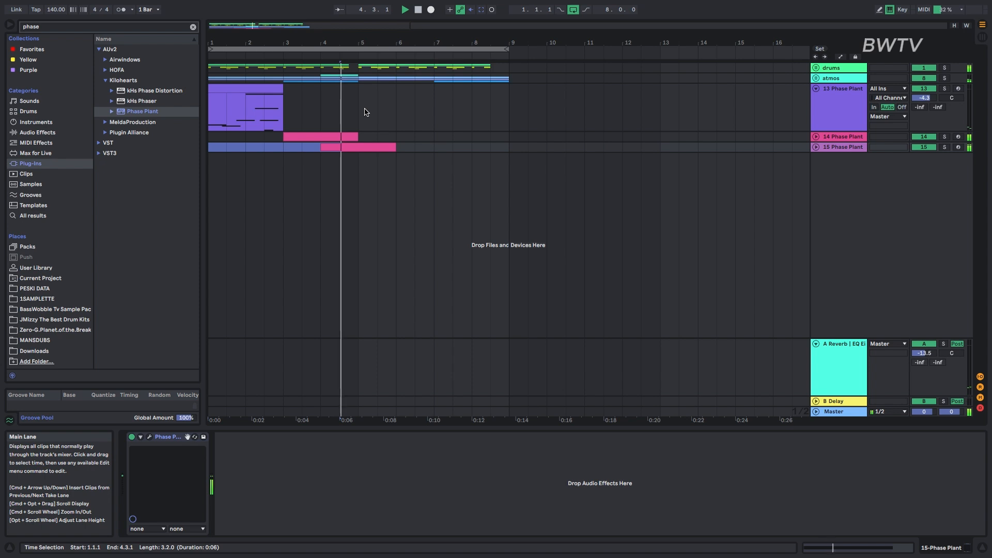
left_click(383, 148)
left_click(348, 146)
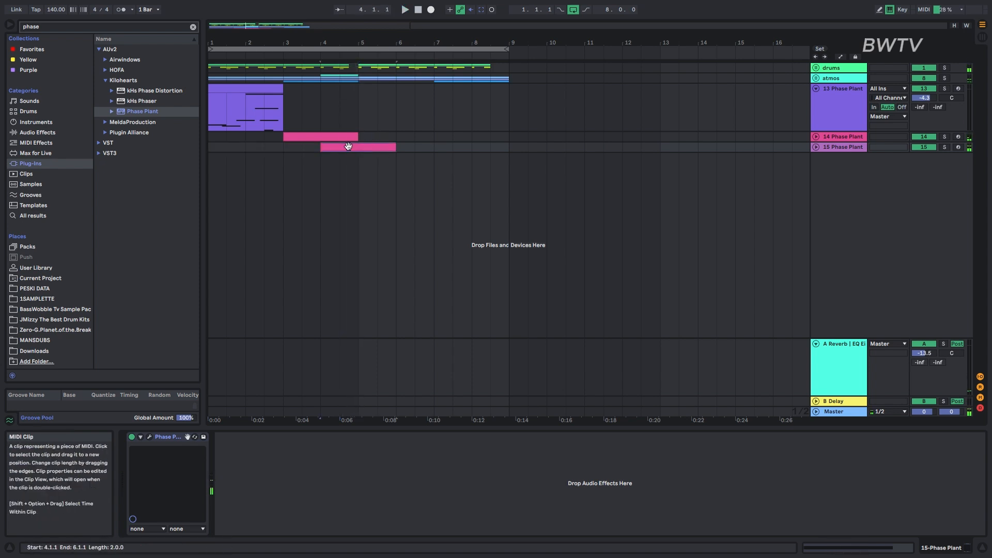
left_click_drag(394, 153, 396, 150)
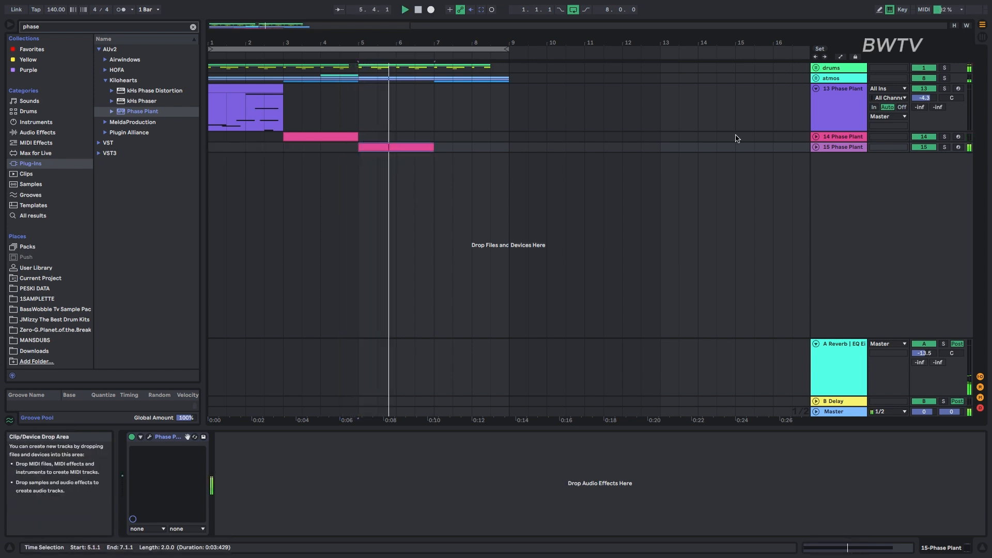
left_click(816, 147)
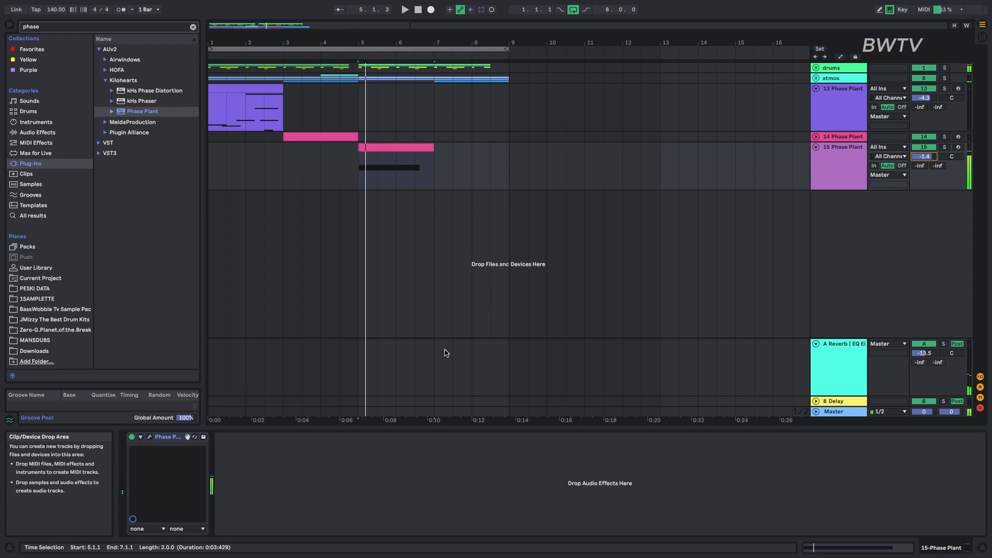
Reshape track 15's LFO Table with Frame 163 and a 100° phase, and readjust its modulation of the filter cutoff.
left_click(149, 437)
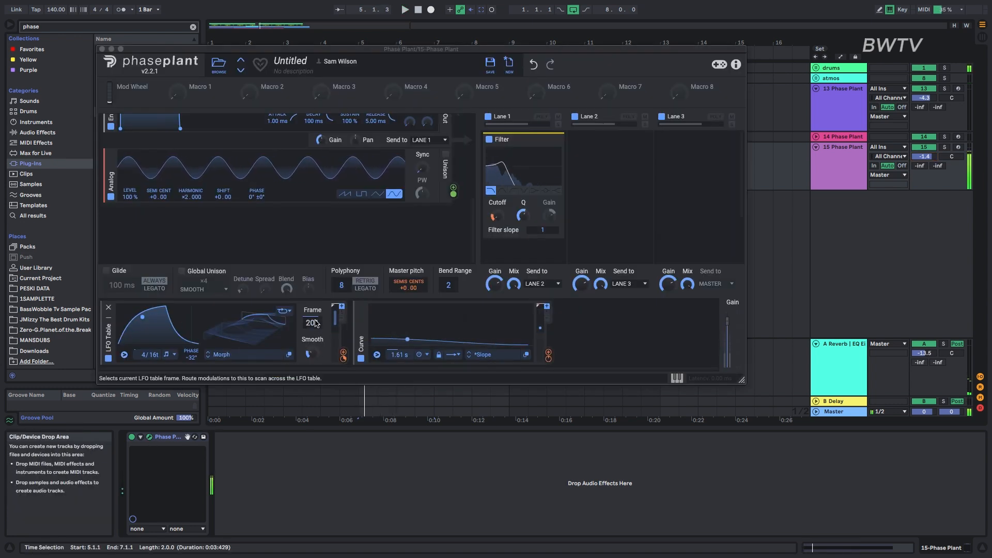
mouse_move(312, 323)
left_mouse_down()
mouse_move(312, 306)
mouse_move(312, 339)
mouse_move(313, 303)
mouse_move(312, 343)
mouse_move(312, 334)
left_mouse_up()
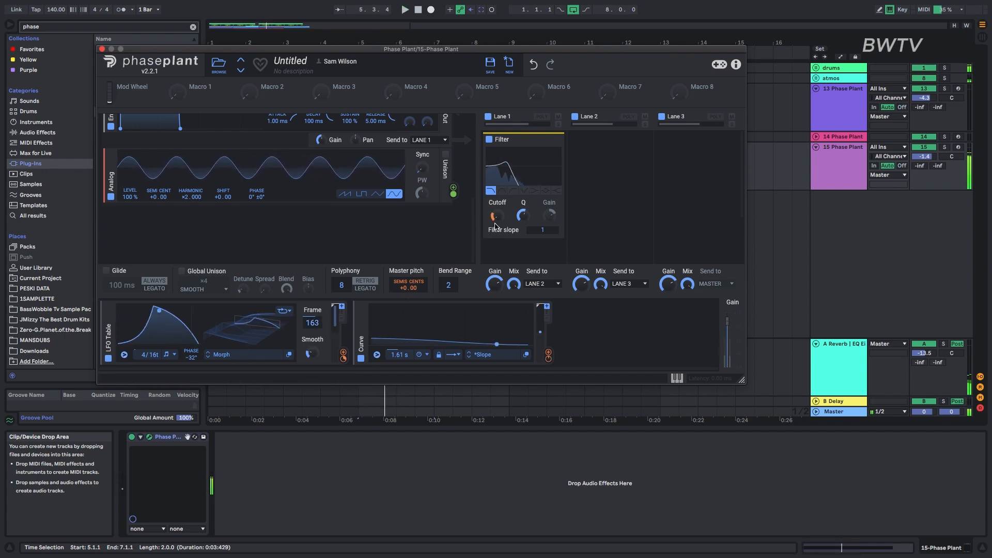
left_click_drag(495, 216, 495, 213)
left_click_drag(344, 358, 495, 215)
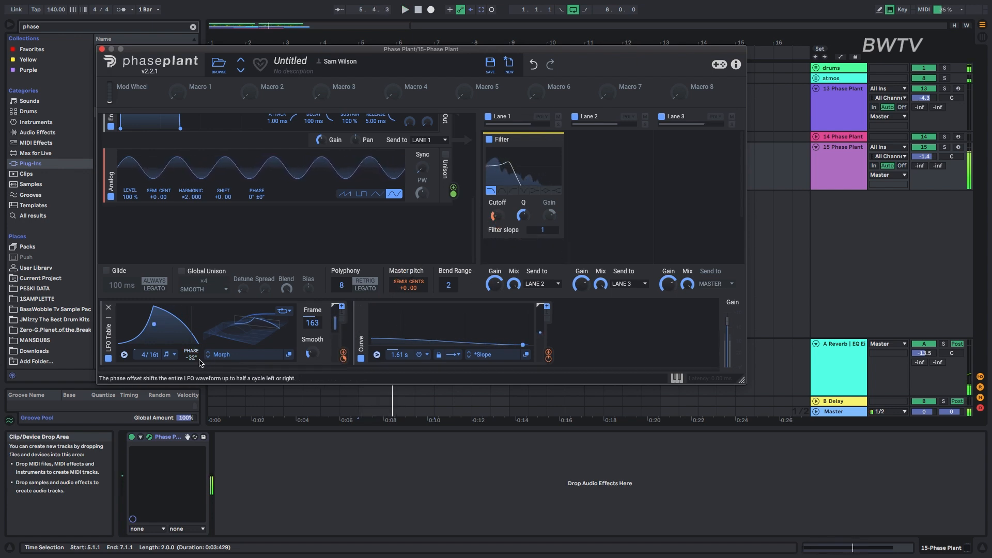
left_click_drag(195, 356, 194, 352)
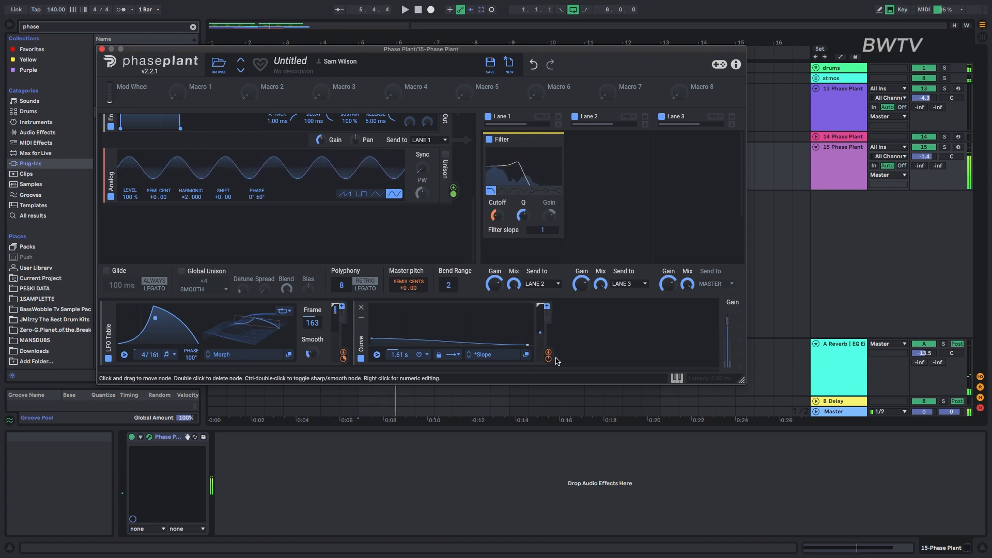
Add a second Curve modulator, route it to the filter cutoff, and close Phase Plant.
left_click(599, 334)
left_click(594, 316)
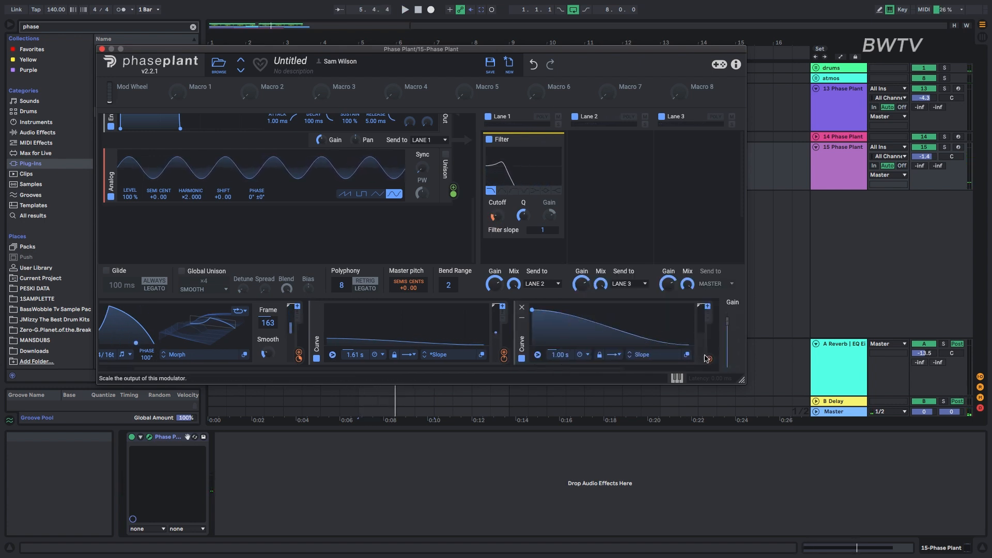
left_click_drag(709, 359, 497, 226)
left_click(499, 217)
left_click(685, 166)
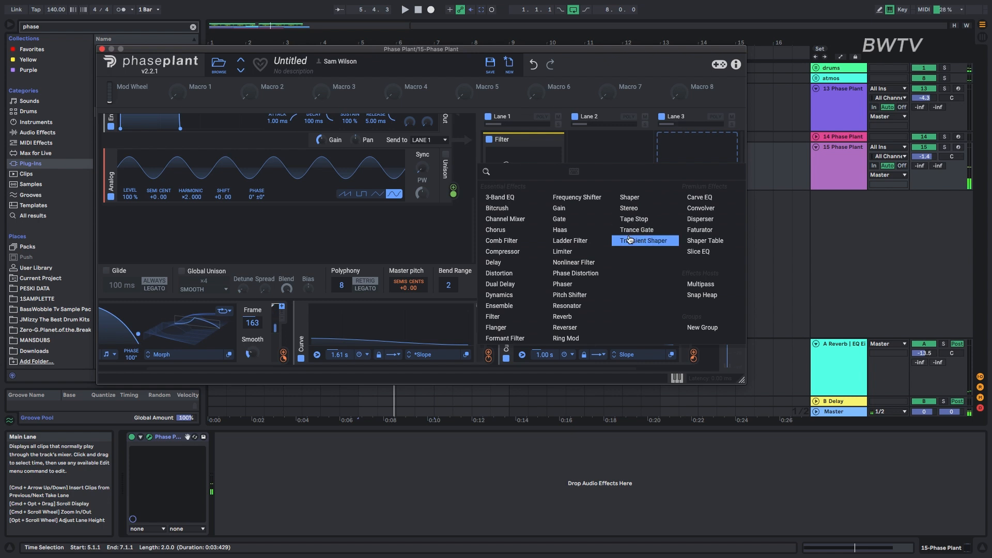
left_click(100, 49)
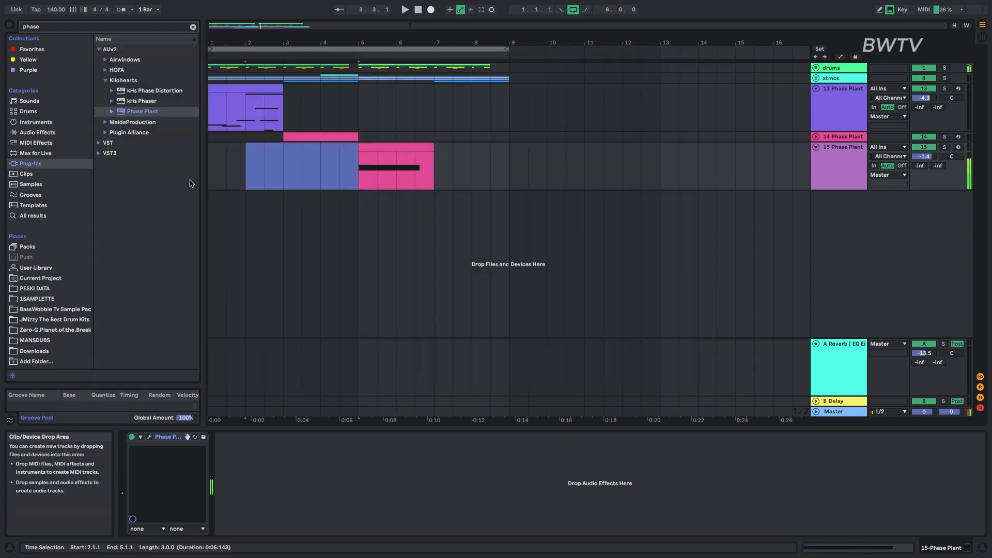
Copy track 14's clip to bar 7 and play the arrangement.
key("space")
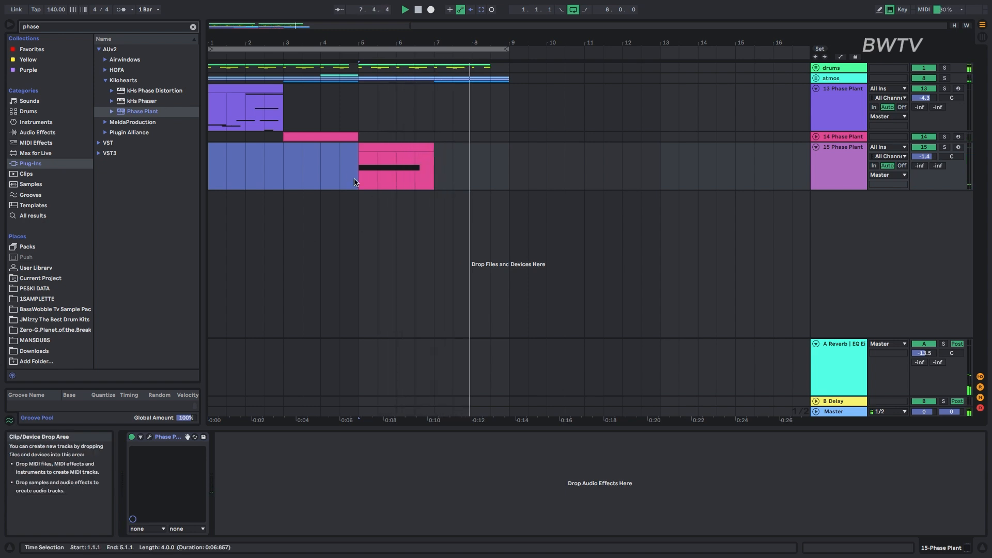
left_click_drag(314, 137, 468, 141)
key("space")
key("space")
Shorten track 15's clip to one bar and repeat it every two bars, starting on beat 3 of bars 1, 3, 5 and 7.
mouse_move(382, 149)
left_mouse_down()
mouse_move(420, 147)
mouse_move(401, 147)
left_mouse_up()
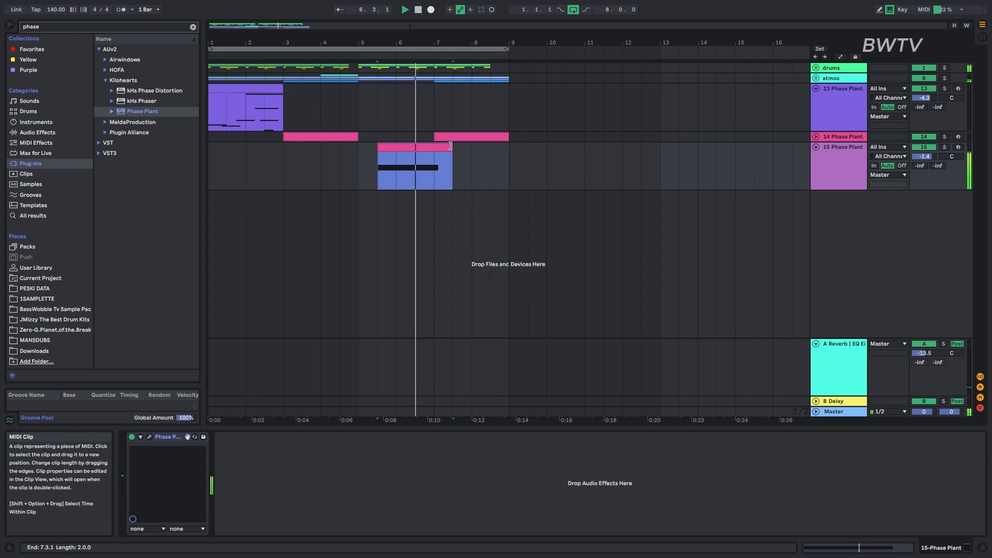
left_click_drag(446, 144, 204, 163)
key("super+d")
key("space")
key("space")
key("space")
key("super+d")
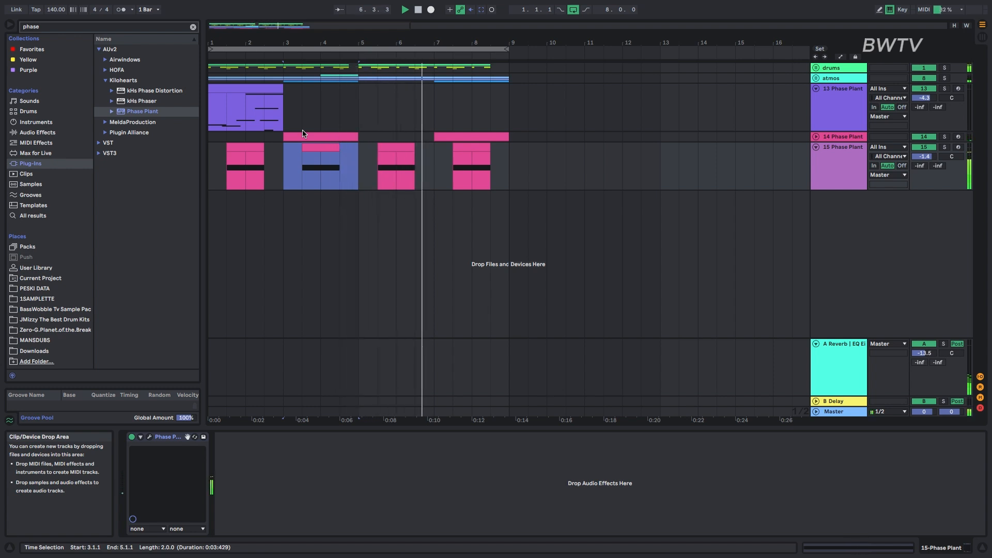
Set the envelope release to about 63.7 ms in track 15's Phase Plant and close the plug-in window.
left_click(156, 438)
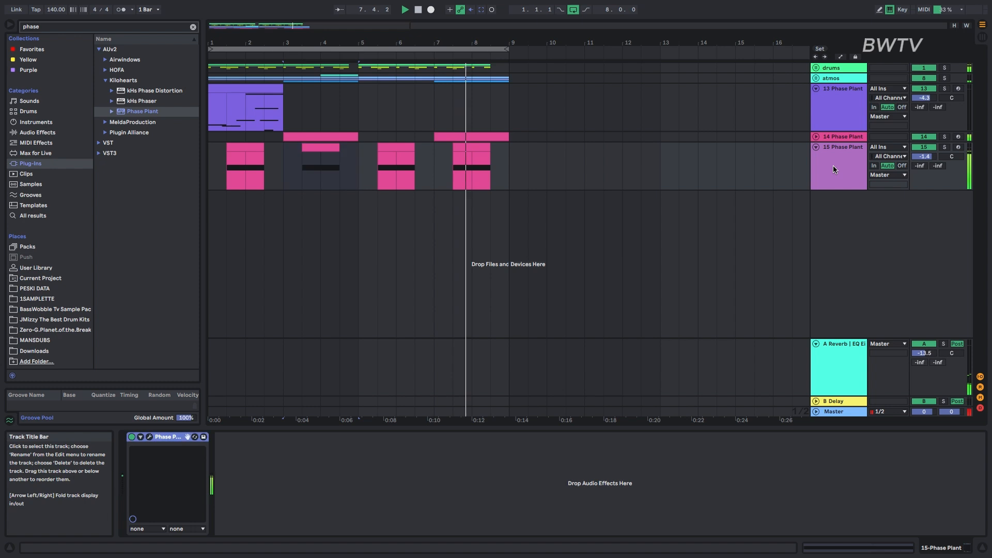
left_click(151, 437)
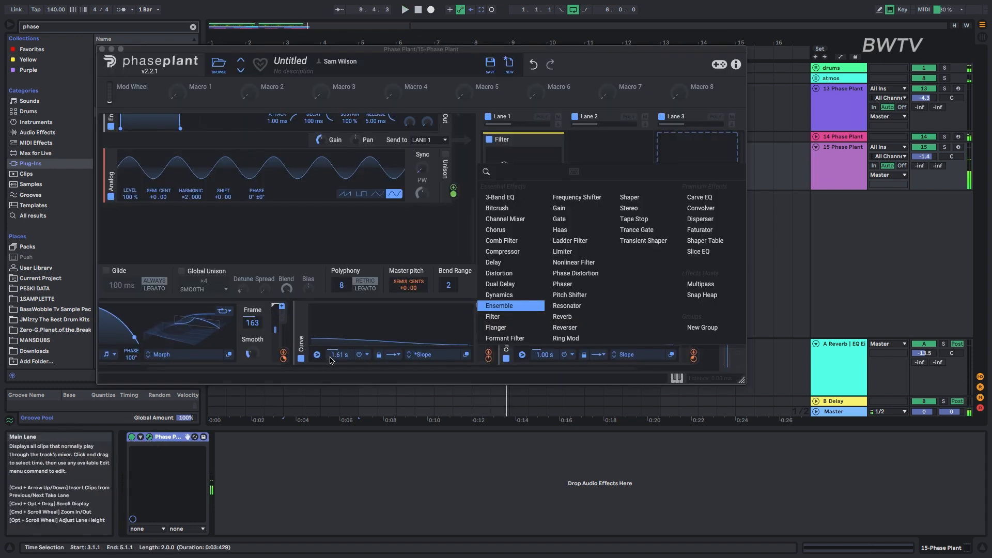
key("Down")
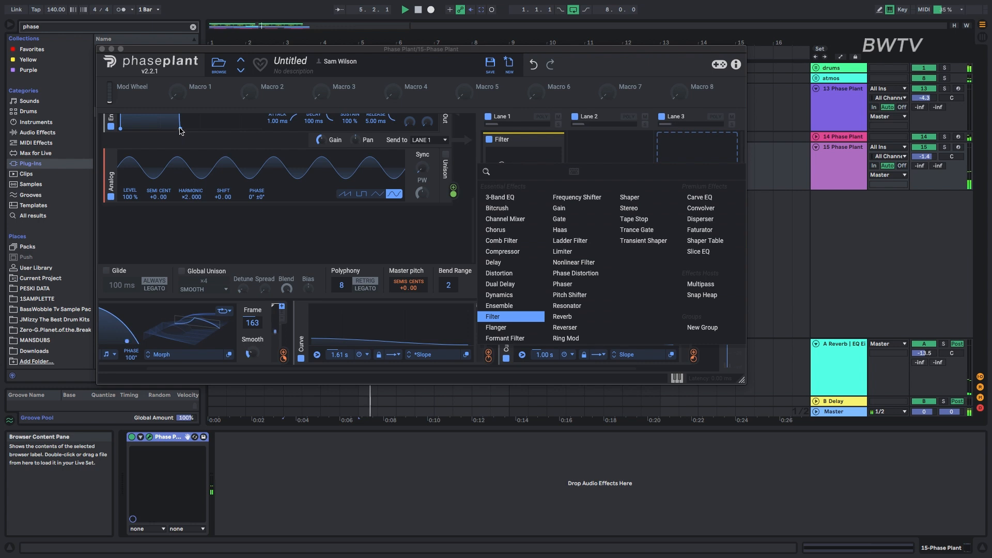
key("Return")
left_click_drag(180, 129, 191, 128)
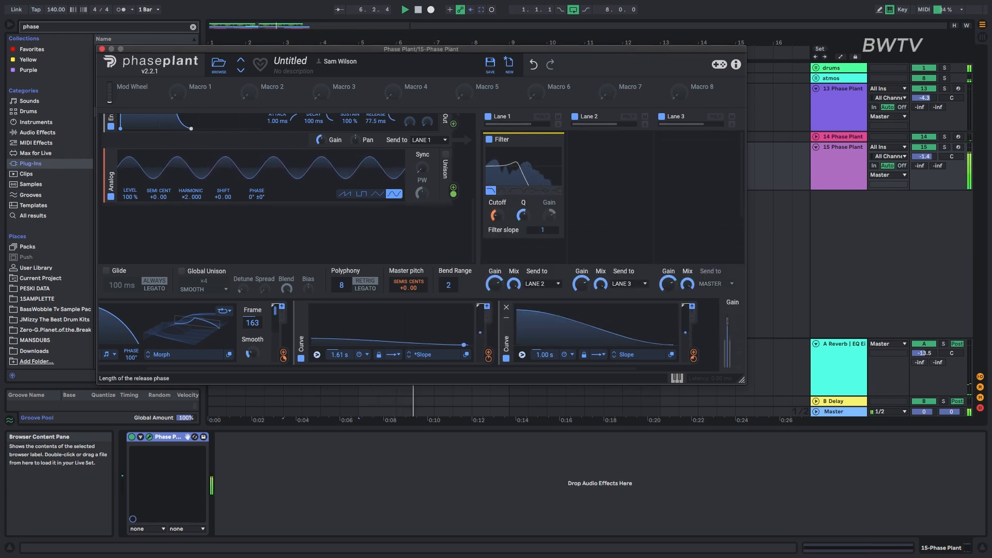
left_click_drag(192, 131, 199, 129)
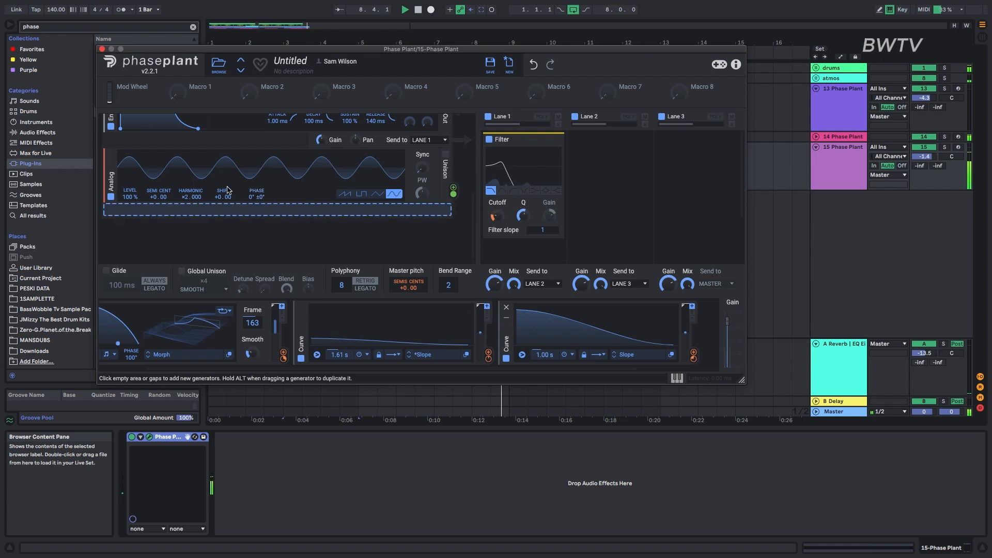
left_click_drag(193, 128, 189, 128)
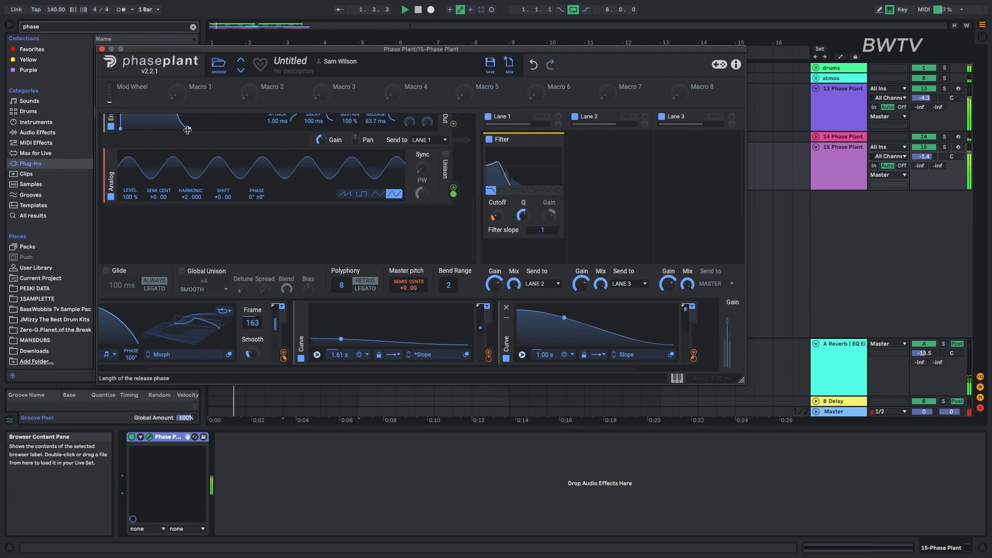
left_click(102, 49)
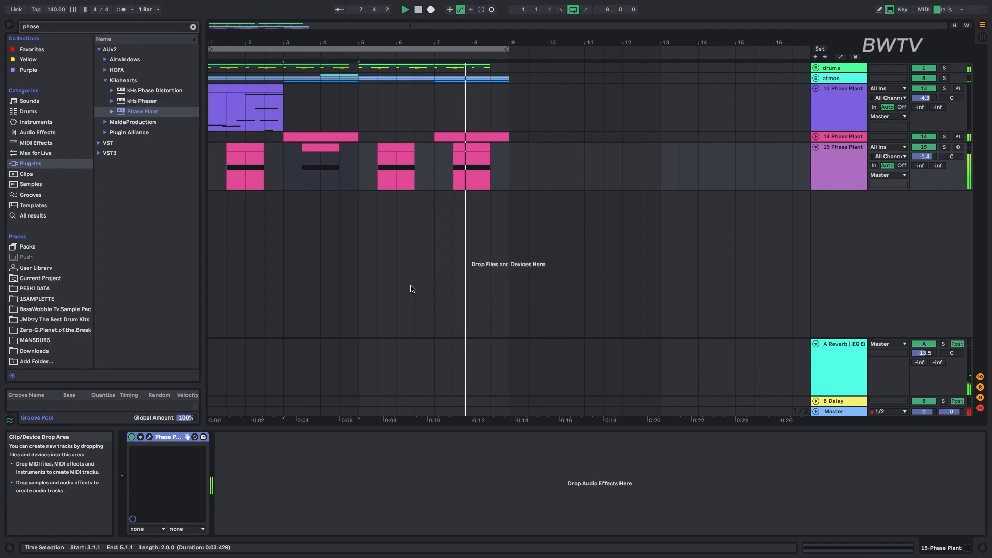
key("space")
mouse_move(891, 4)
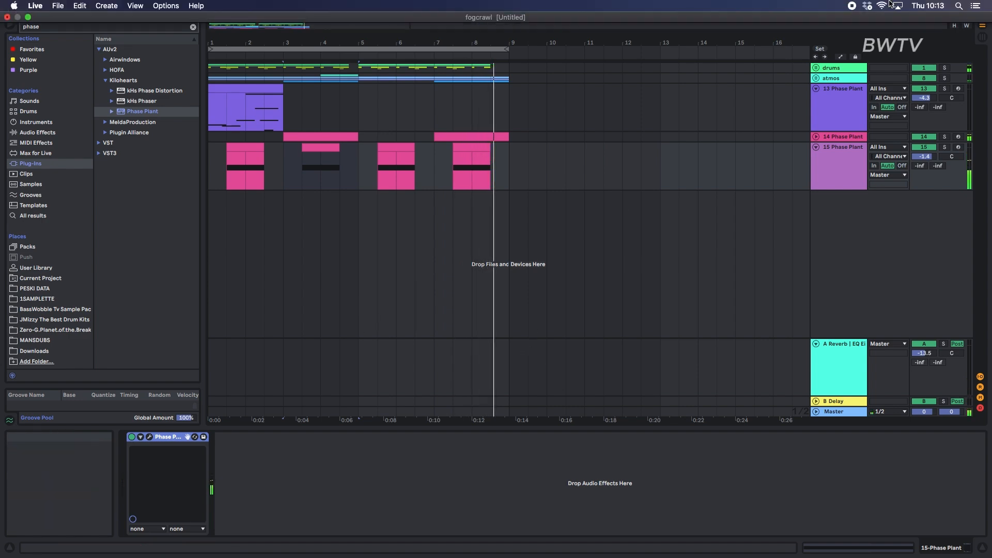
left_click(854, 7)
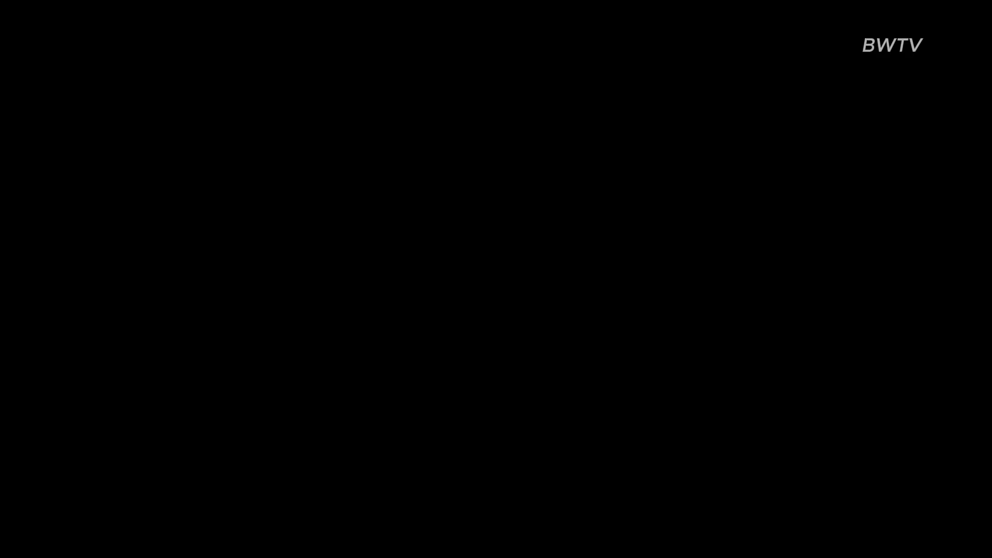